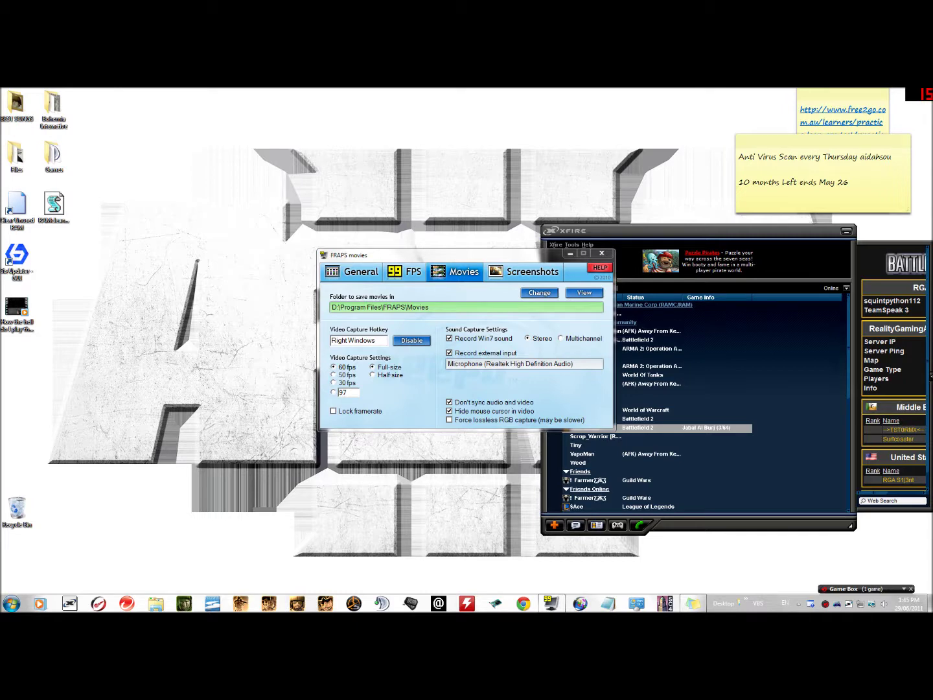
# - Minimize the FRAPS window, then arrange two Explorer windows side by side, one showing Computer and the other the C: drive
pyautogui.click(571, 253)
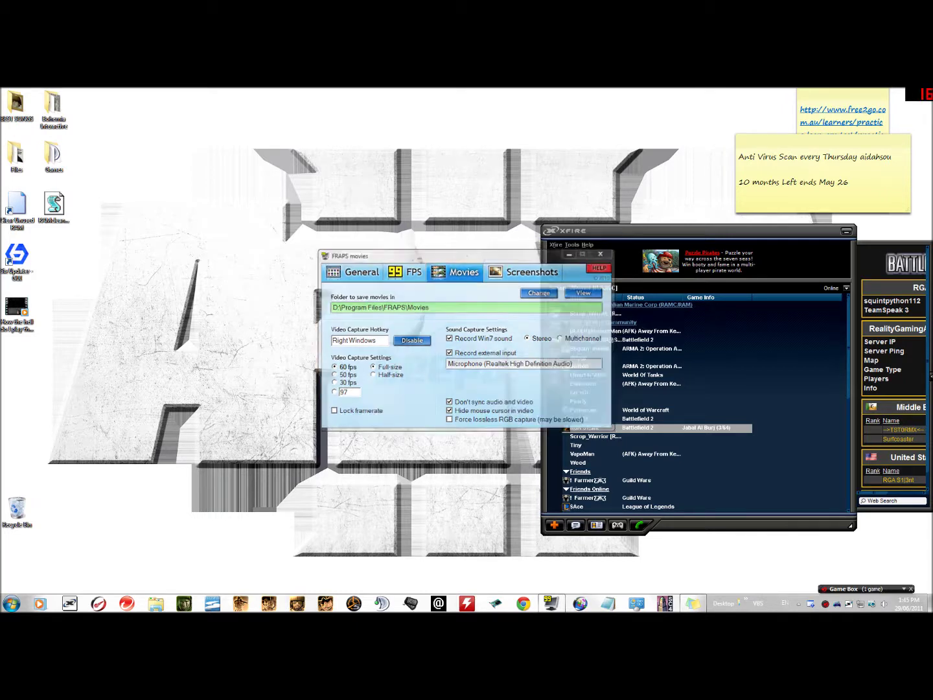
pyautogui.click(11, 603)
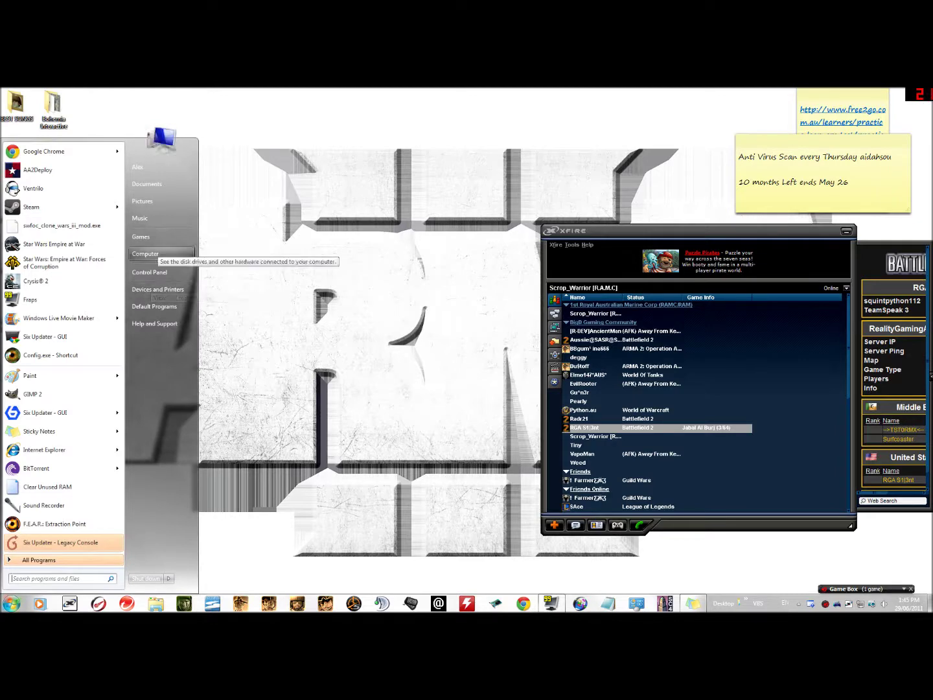
pyautogui.click(157, 253)
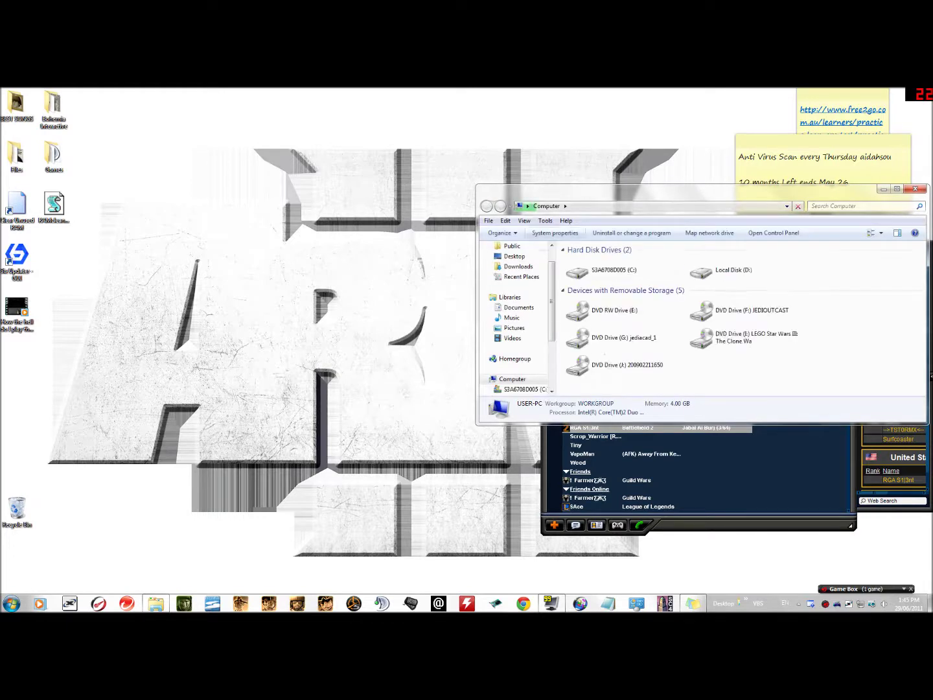
pyautogui.click(624, 269)
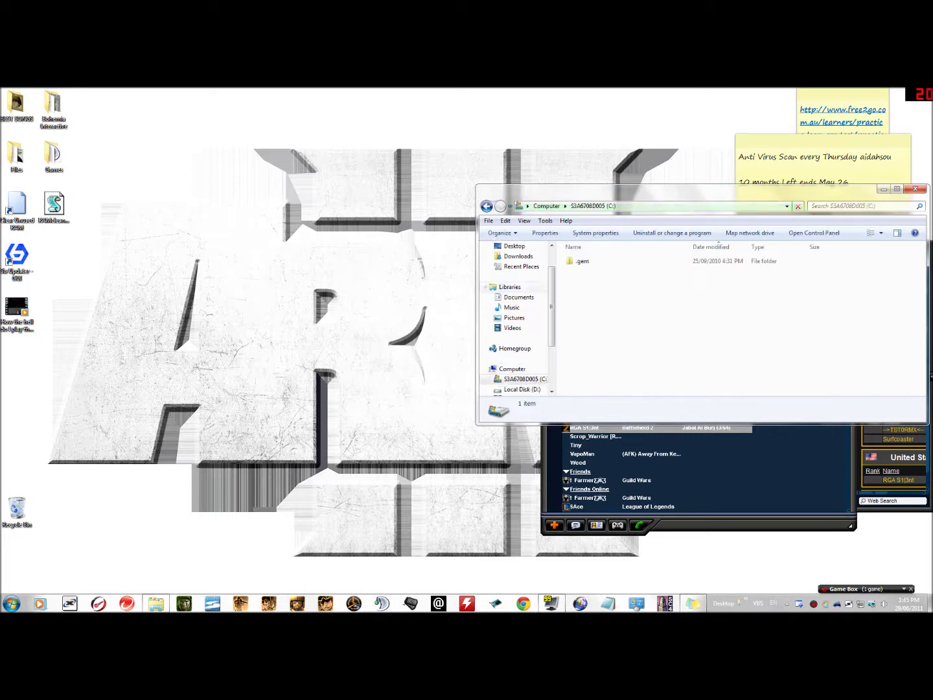
pyautogui.click(12, 604)
pyautogui.click(161, 253)
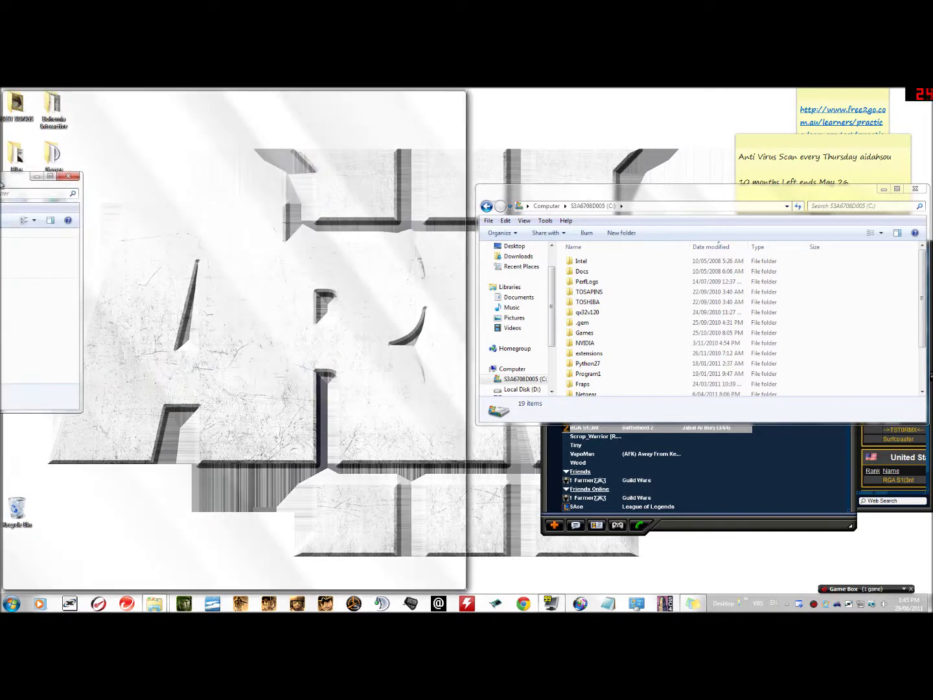
pyautogui.click(681, 190)
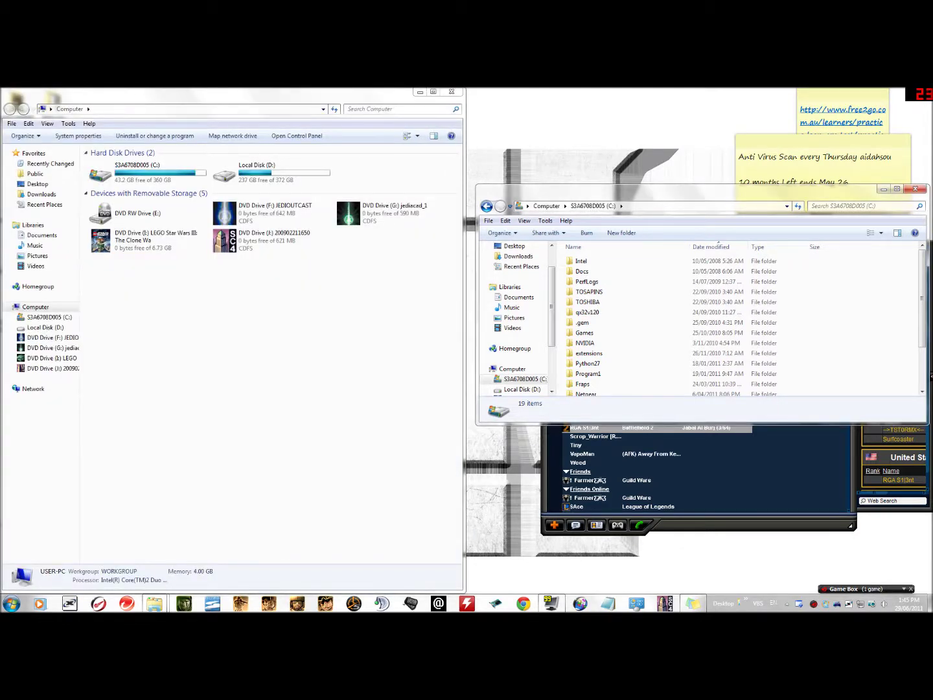
pyautogui.moveTo(681, 189); pyautogui.dragTo(932, 185)
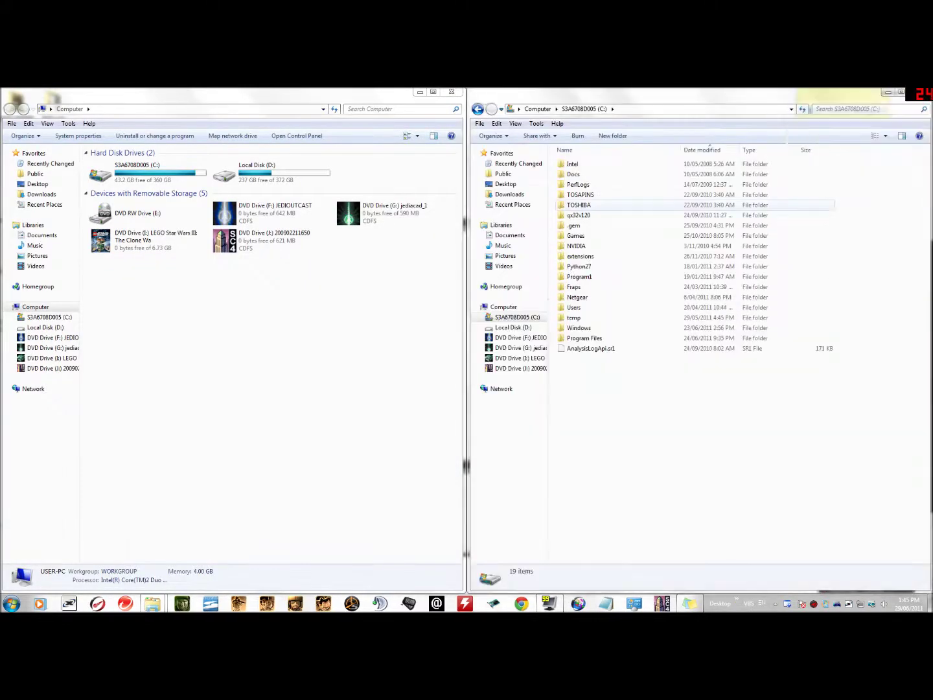
# - Show C:\Program Files in both Explorer windows and open the Bohemia Interactive folder in one of them
pyautogui.doubleClick(584, 338)
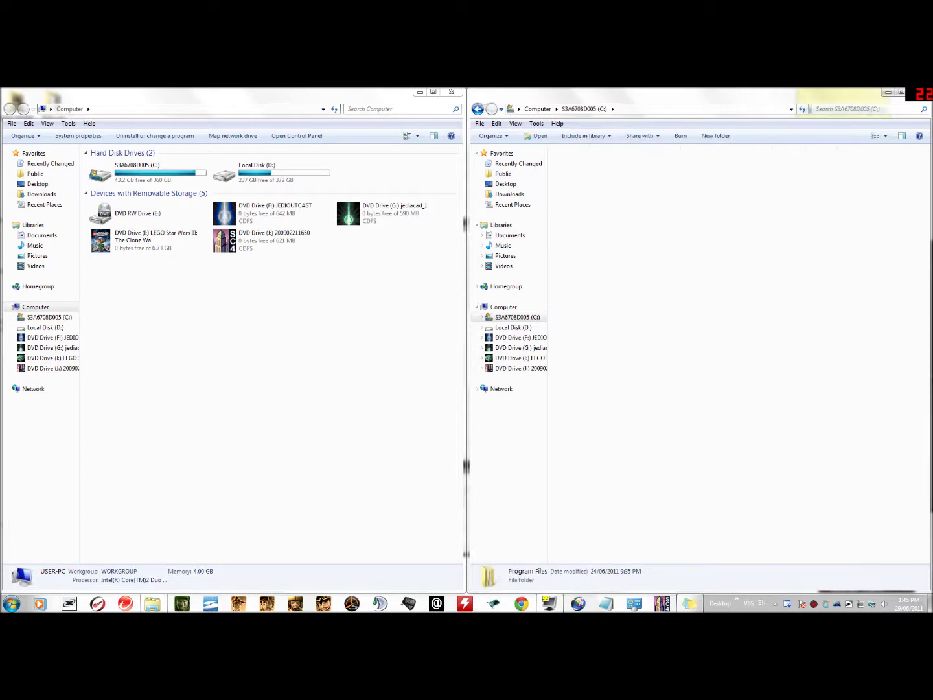
pyautogui.doubleClick(140, 170)
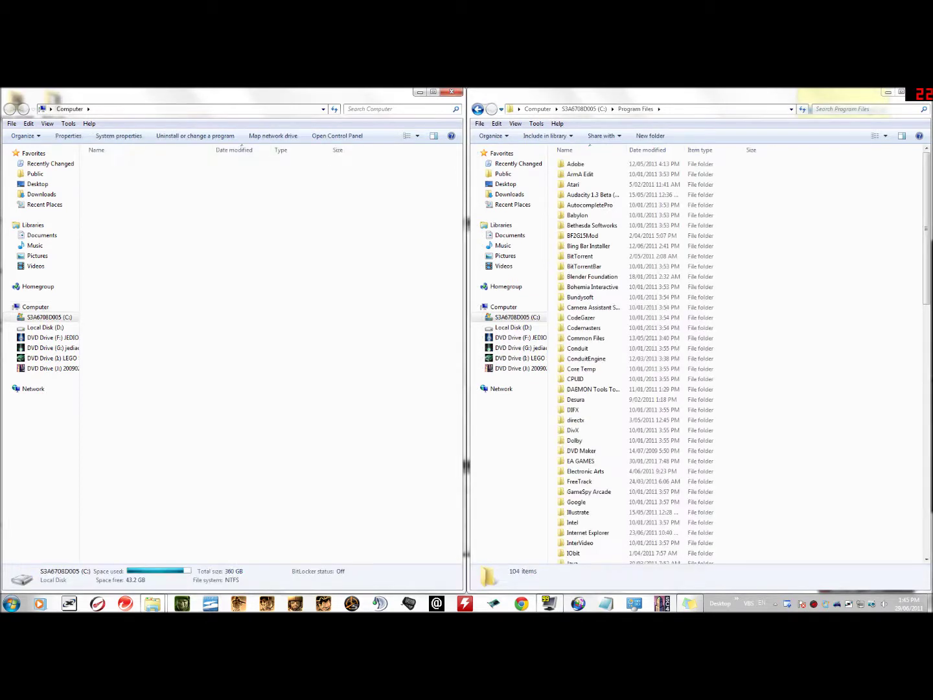
pyautogui.doubleClick(117, 337)
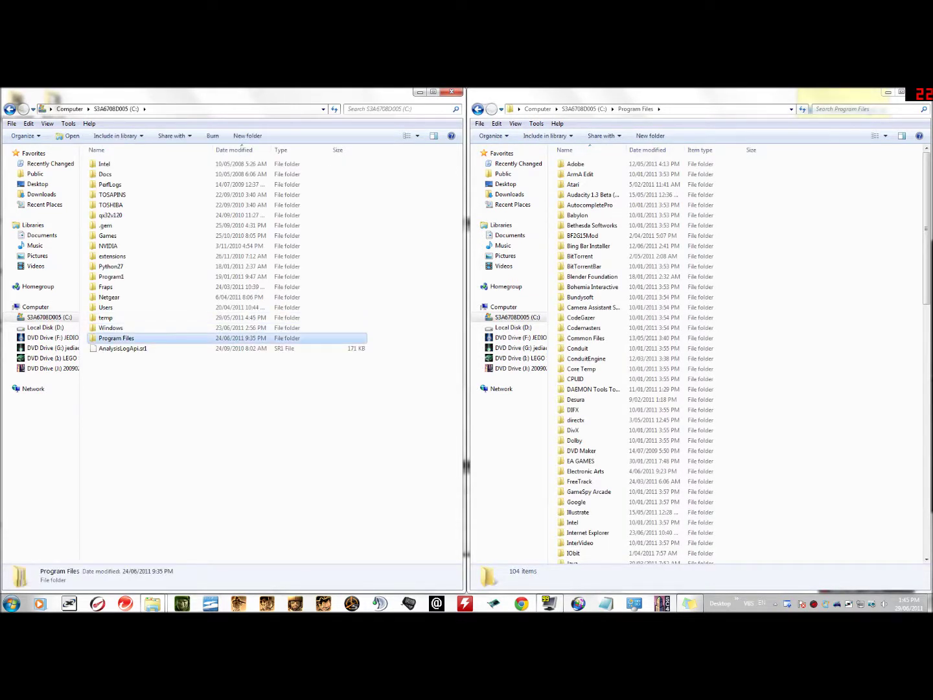
pyautogui.click(583, 317)
pyautogui.click(592, 287)
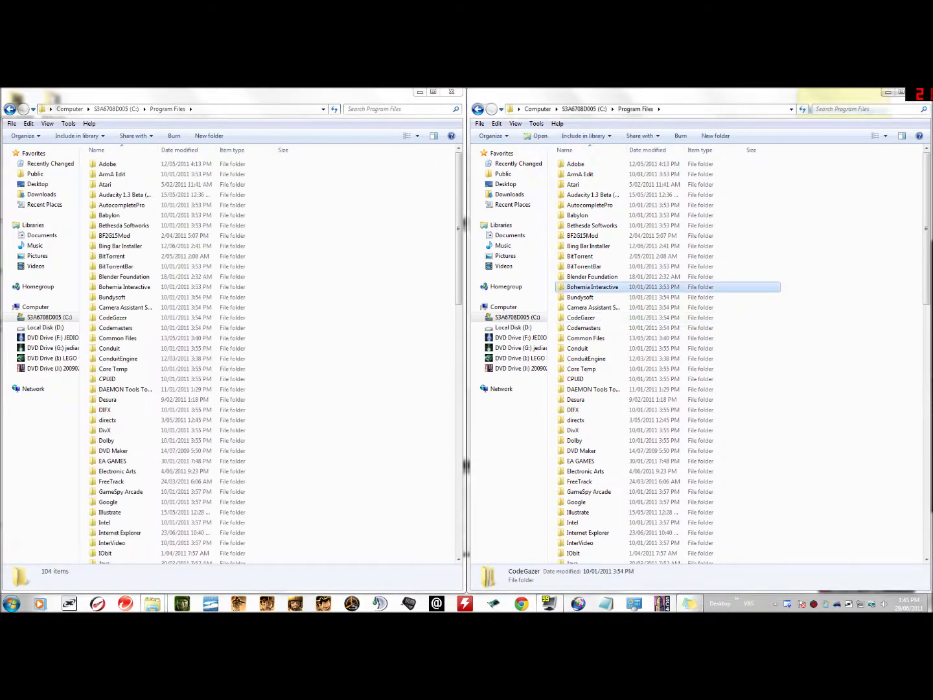
pyautogui.doubleClick(592, 286)
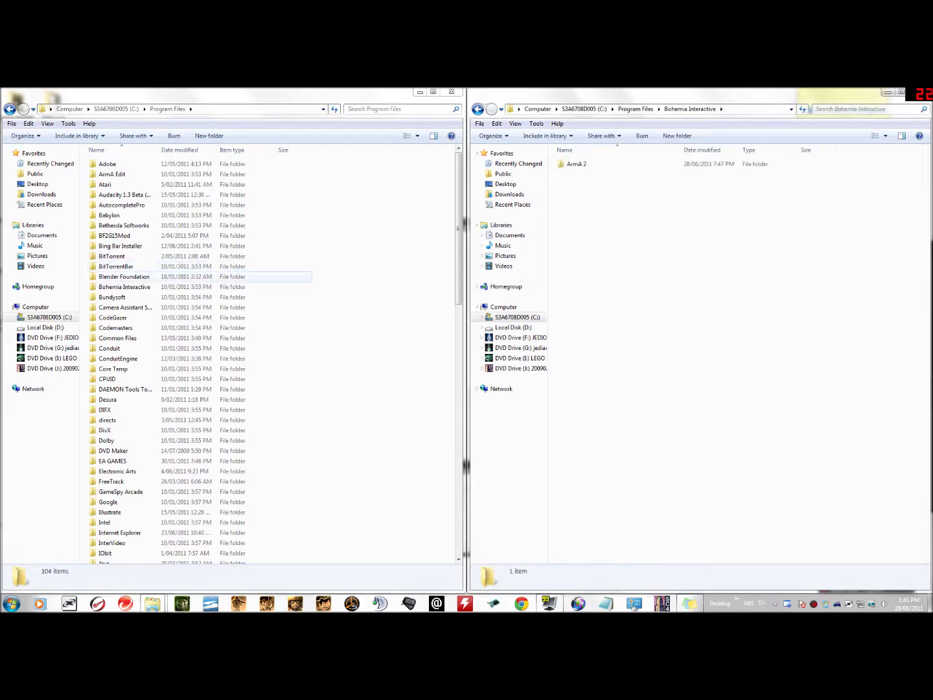
# - Open the TeamSpeak 3 Client folder in the other Explorer window
pyautogui.click(162, 296)
pyautogui.press('t')
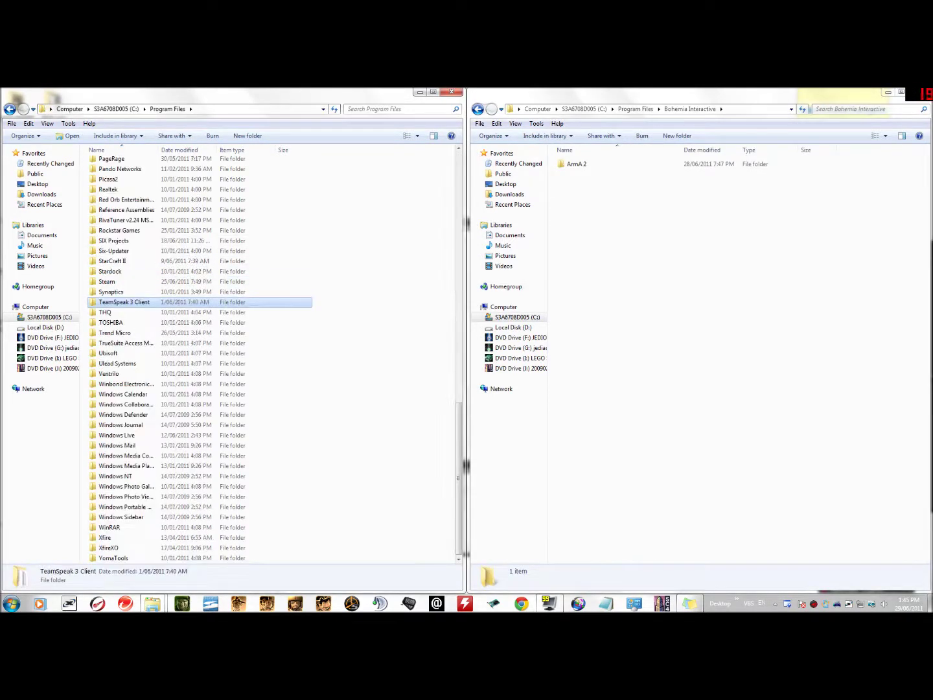
pyautogui.press('Return')
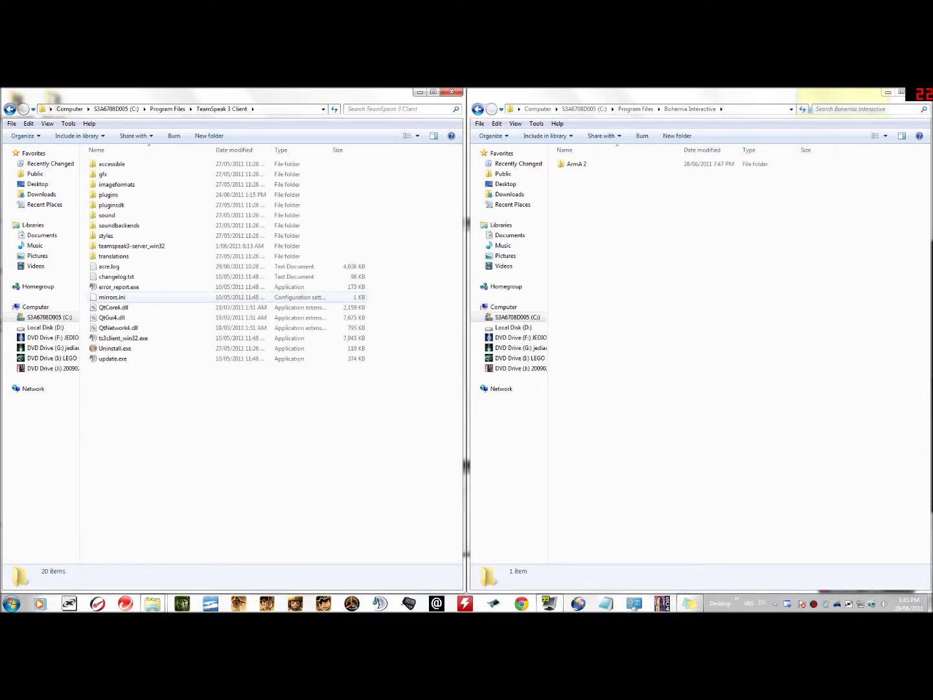
# - Open a third Explorer window, place it over the other two and show the Downloads folder
pyautogui.press('super')
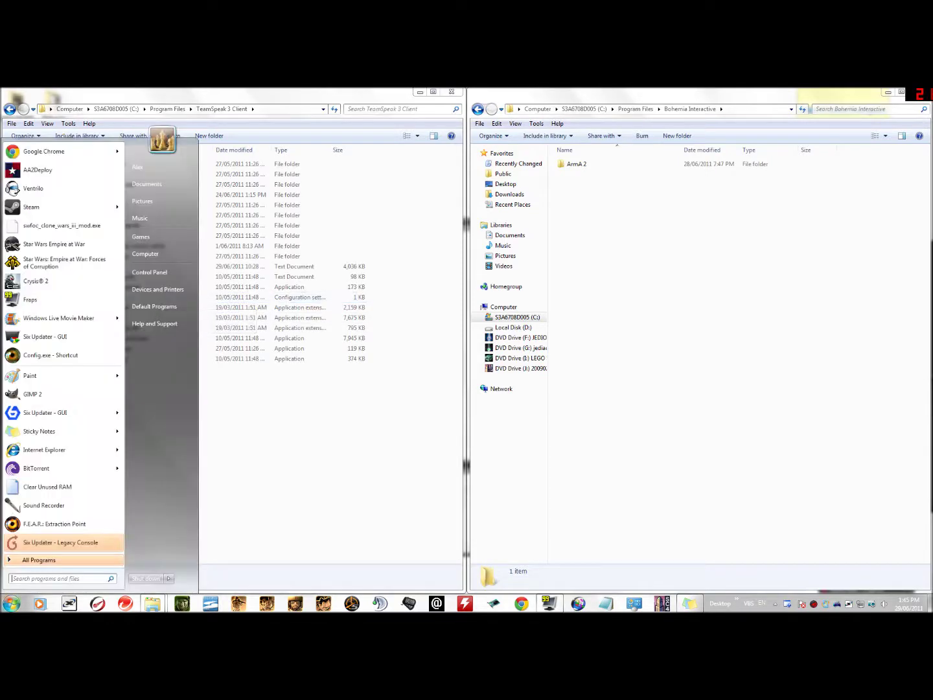
pyautogui.click(161, 184)
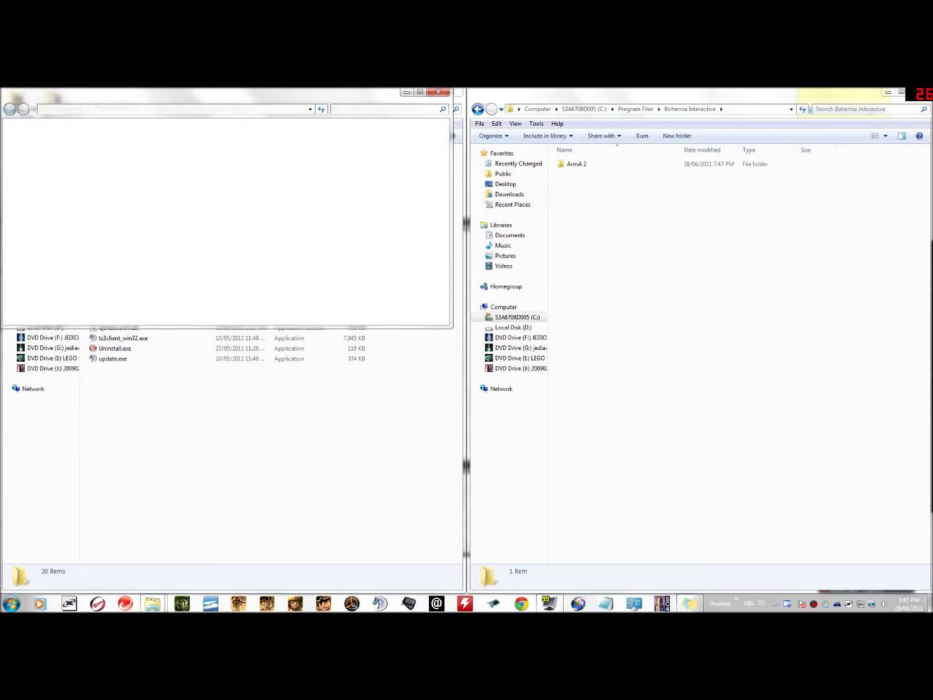
pyautogui.moveTo(161, 98); pyautogui.dragTo(464, 242)
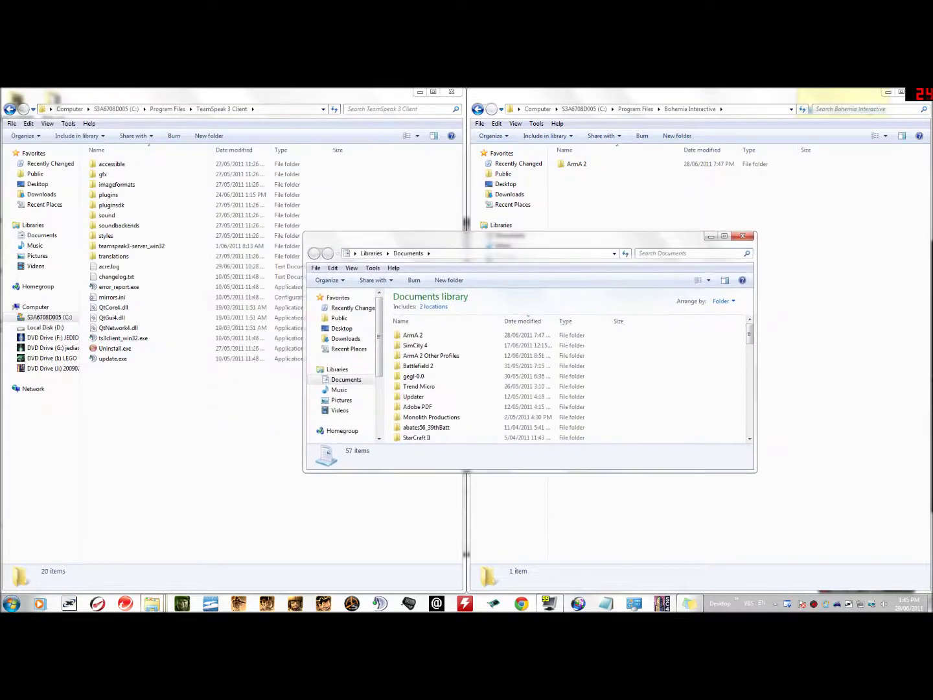
pyautogui.click(345, 339)
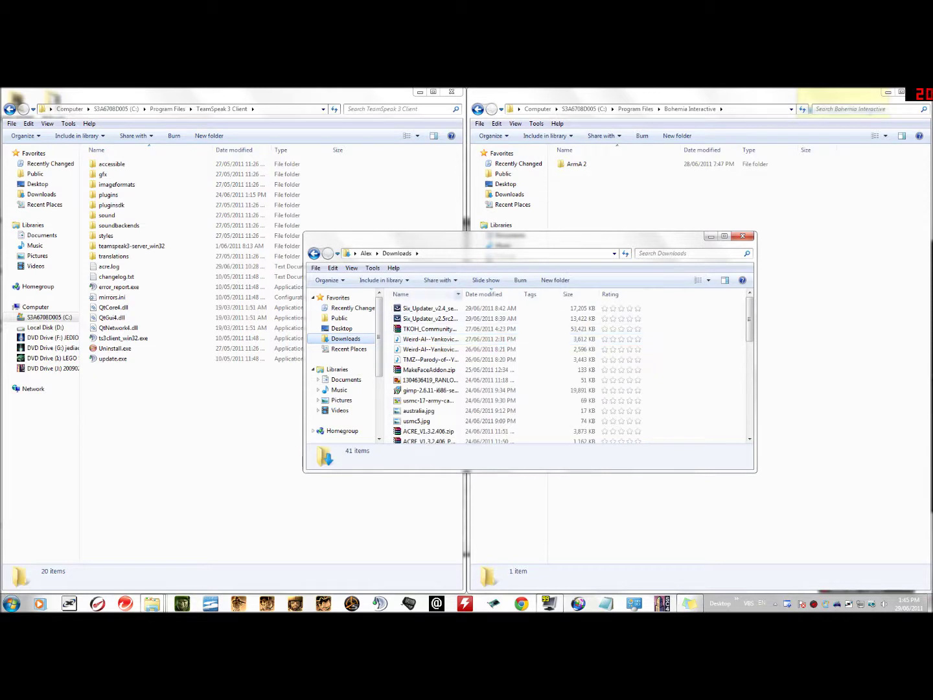
# - Open the ACRE_V1.3.2.406.zip archive in WinRAR, dismiss the licence reminder and close the Downloads window
pyautogui.scroll(-2, 343, 368)
pyautogui.click(541, 360)
pyautogui.click(427, 359)
pyautogui.scroll(-2, 428, 372)
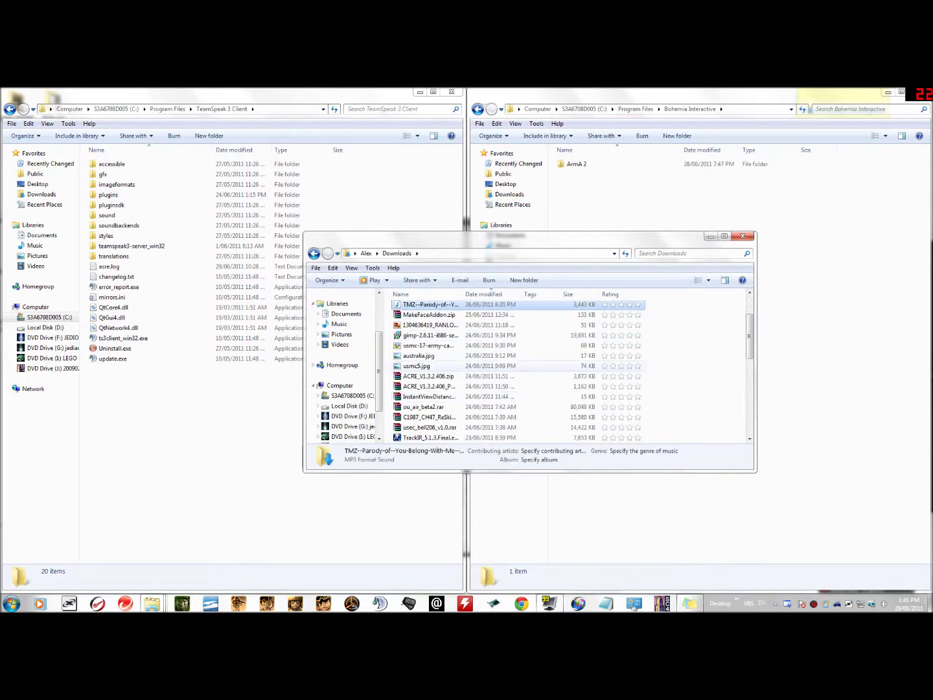
pyautogui.click(427, 376)
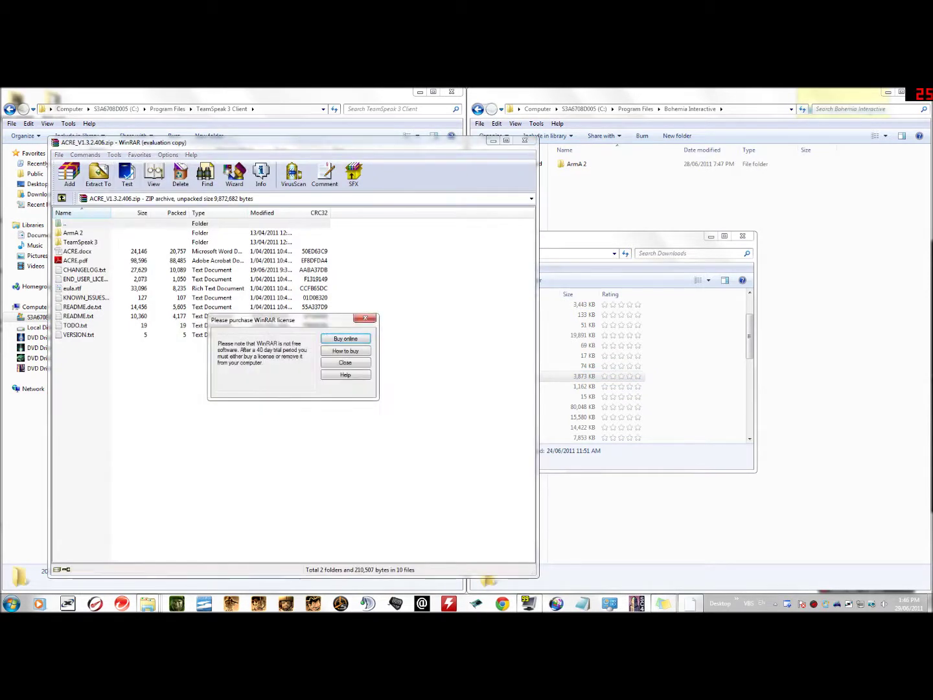
pyautogui.click(345, 362)
pyautogui.click(614, 237)
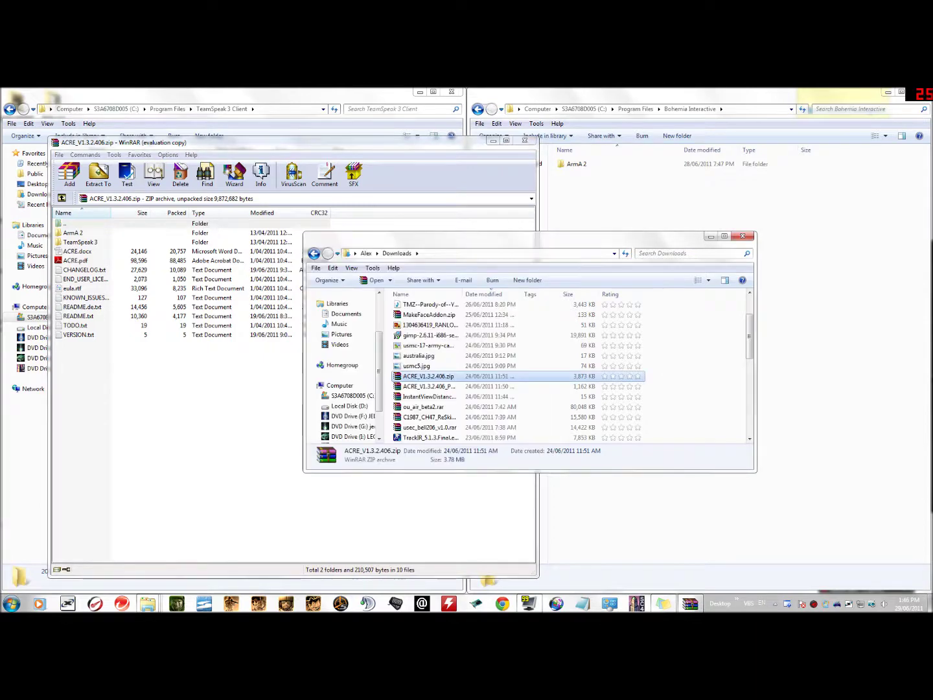
pyautogui.click(742, 236)
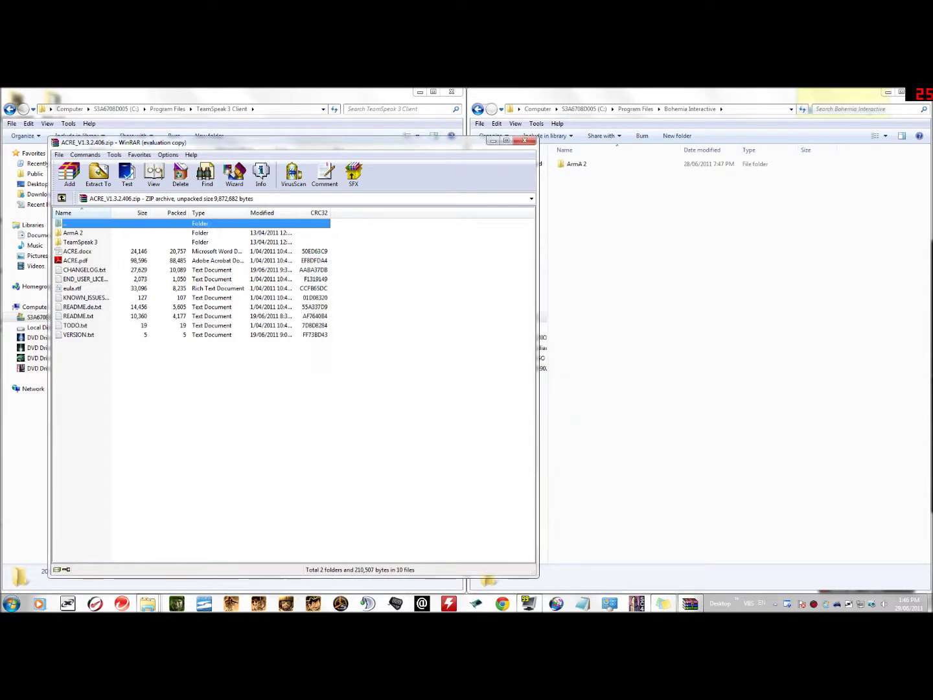
# - Try extracting the archive's ArmA 2 folder into the Bohemia Interactive folder, declining the merge with the existing folder
pyautogui.click(73, 233)
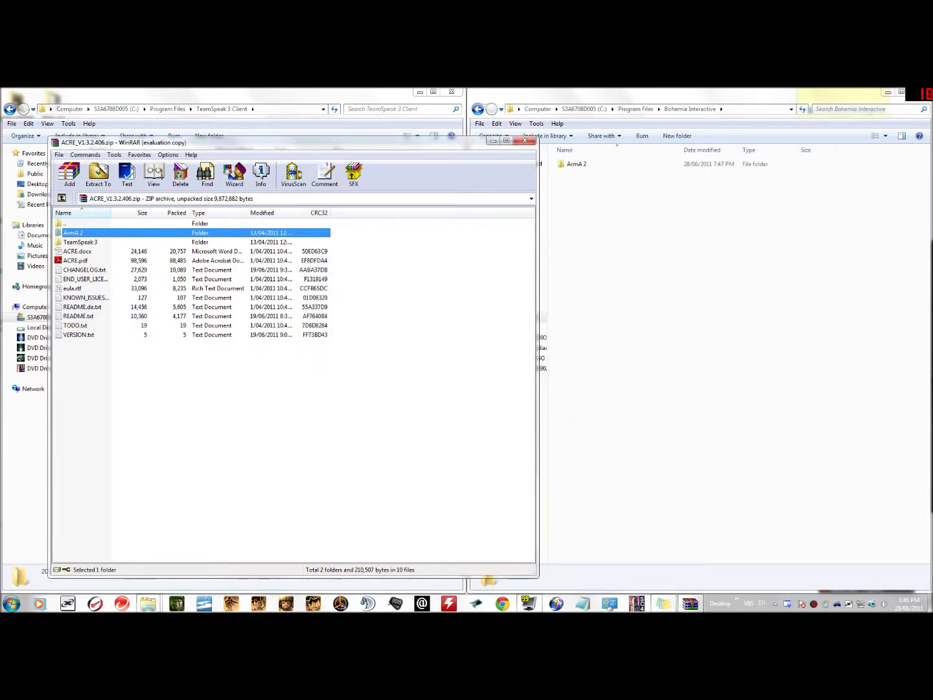
pyautogui.moveTo(74, 232); pyautogui.dragTo(674, 272)
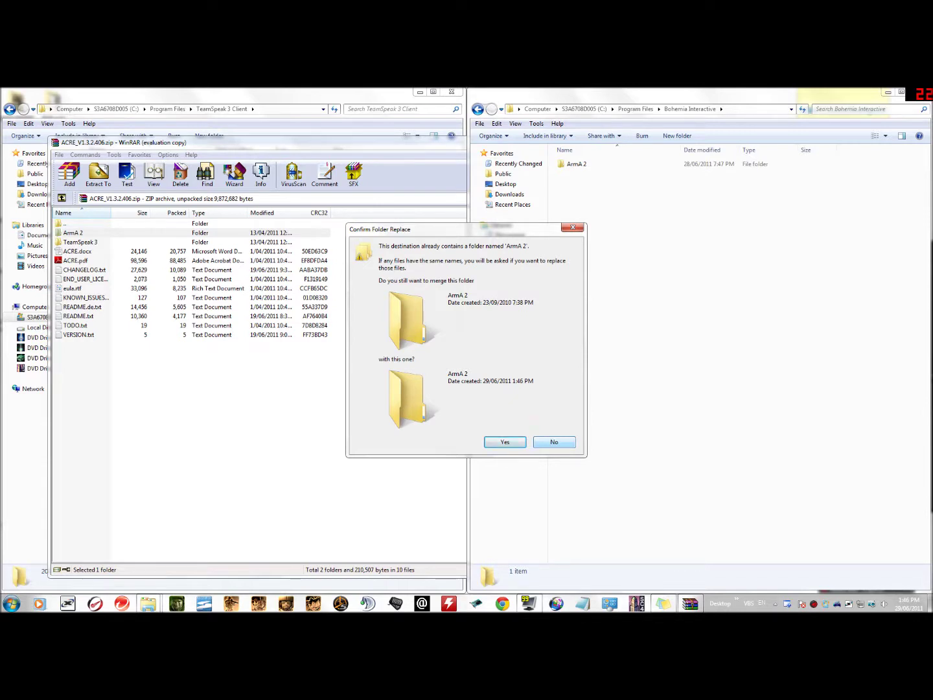
pyautogui.click(554, 442)
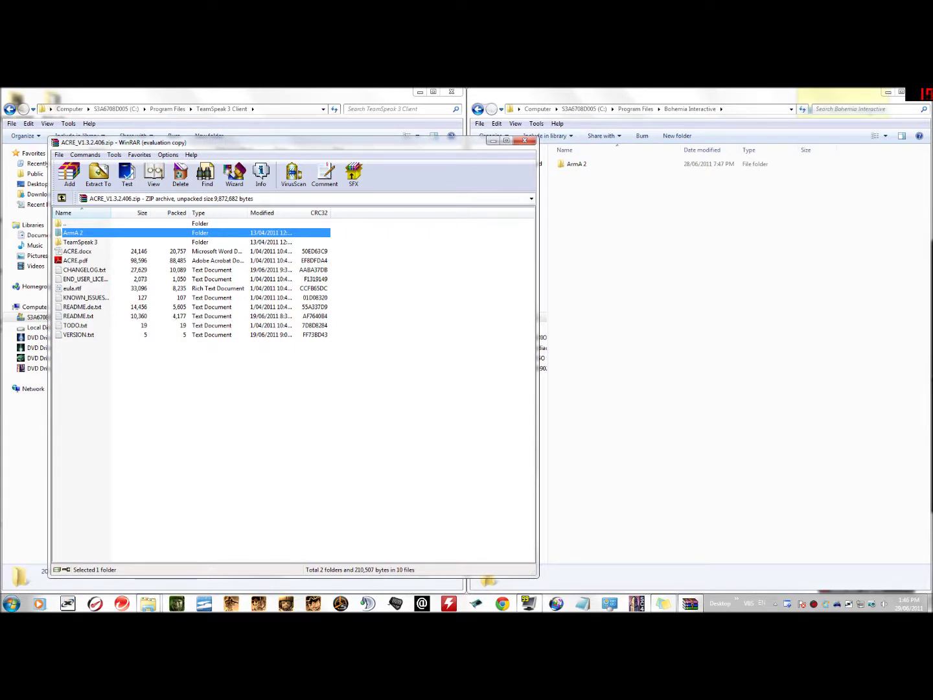
# - Extract the plugins folder from the archive's TeamSpeak 3 folder into TeamSpeak 3 Client, merging it with the existing plugins folder
pyautogui.click(80, 242)
pyautogui.moveTo(136, 142); pyautogui.dragTo(525, 125)
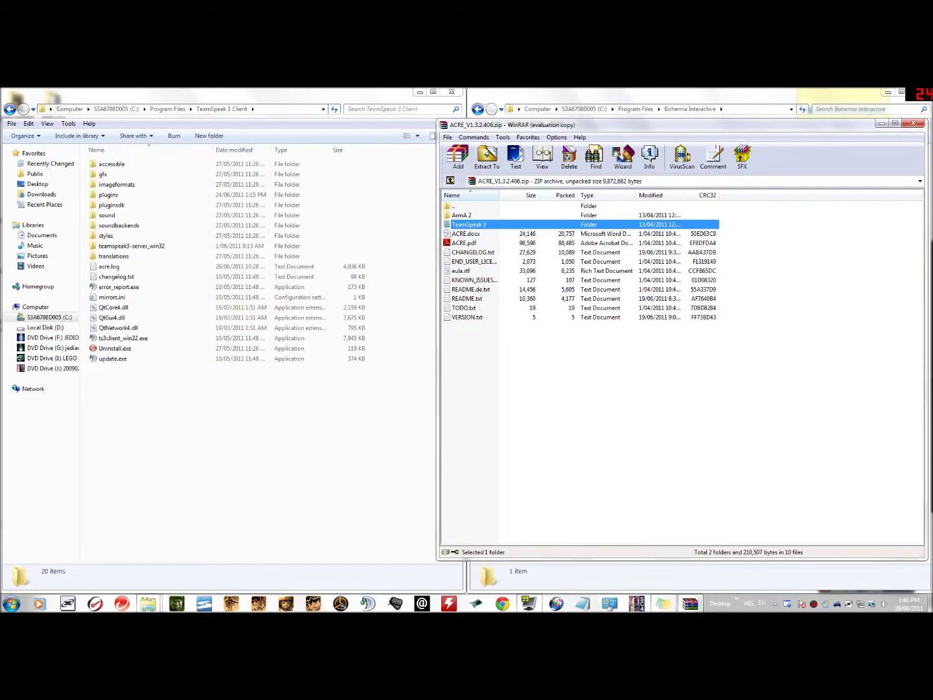
pyautogui.press('Return')
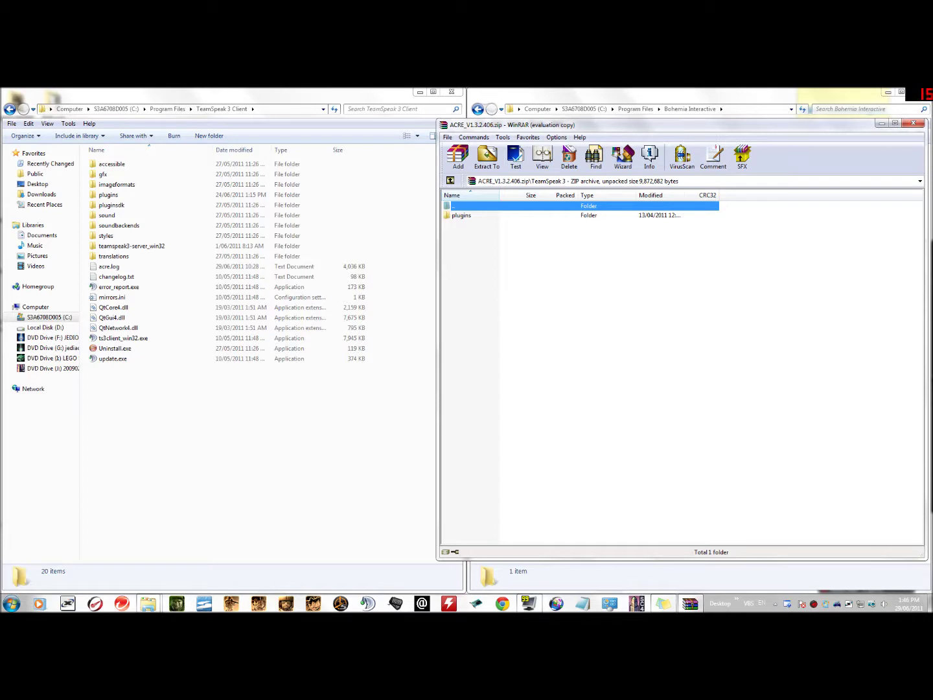
pyautogui.click(461, 215)
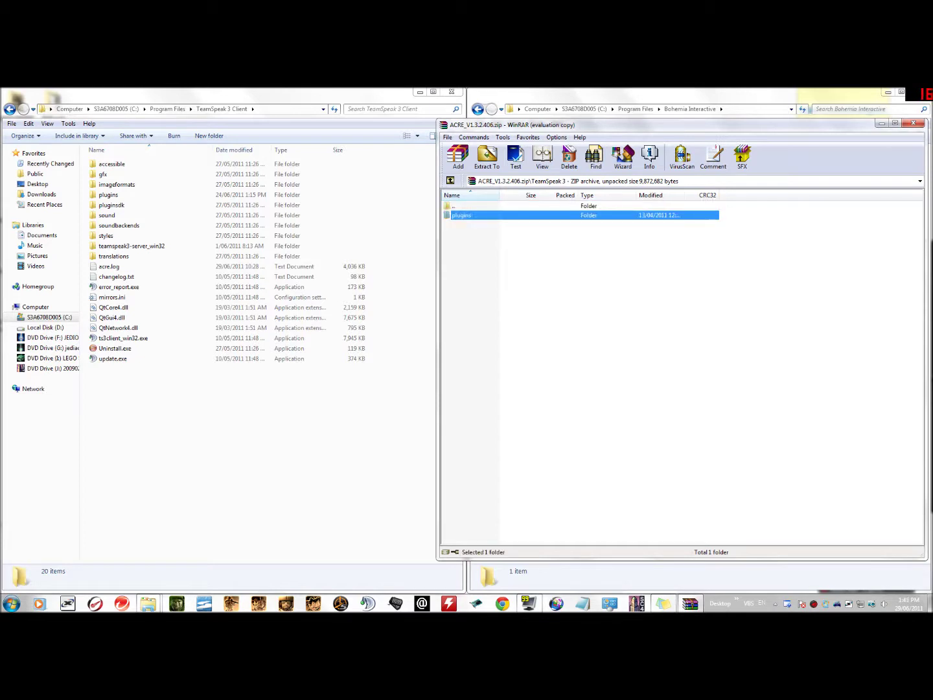
pyautogui.moveTo(461, 216); pyautogui.dragTo(260, 402)
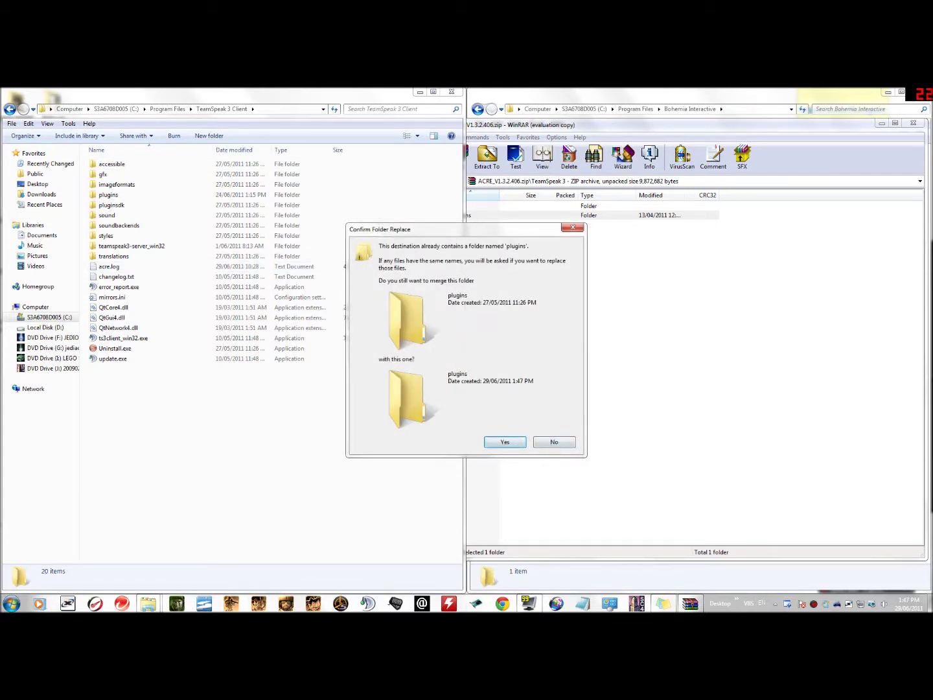
pyautogui.click(515, 442)
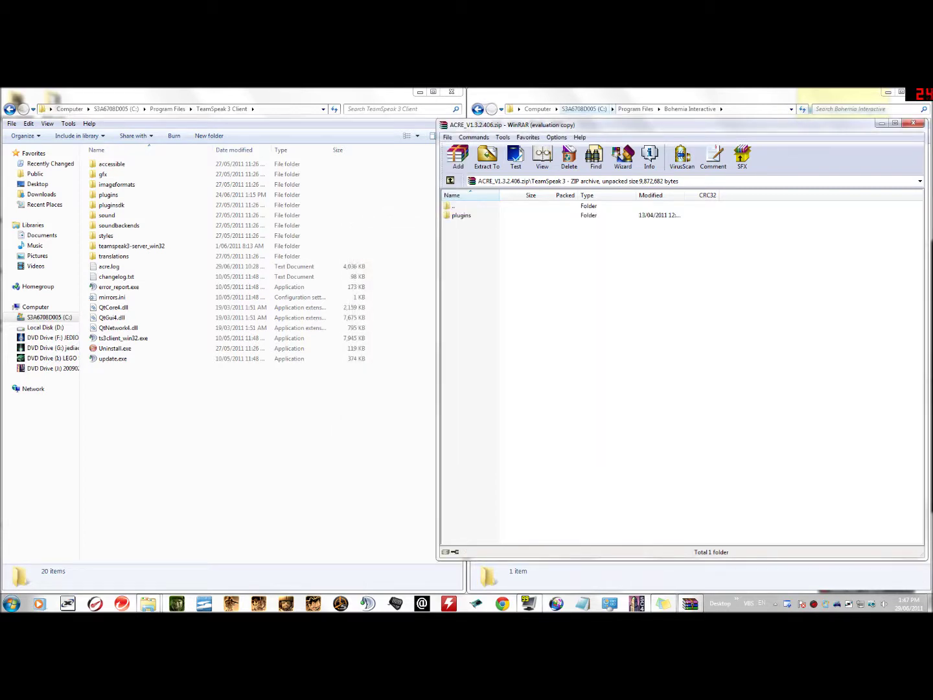
# - Examine the files in the archive's plugins folder, return to the archive's top level and reposition the WinRAR window
pyautogui.doubleClick(461, 215)
pyautogui.click(464, 215)
pyautogui.click(455, 206)
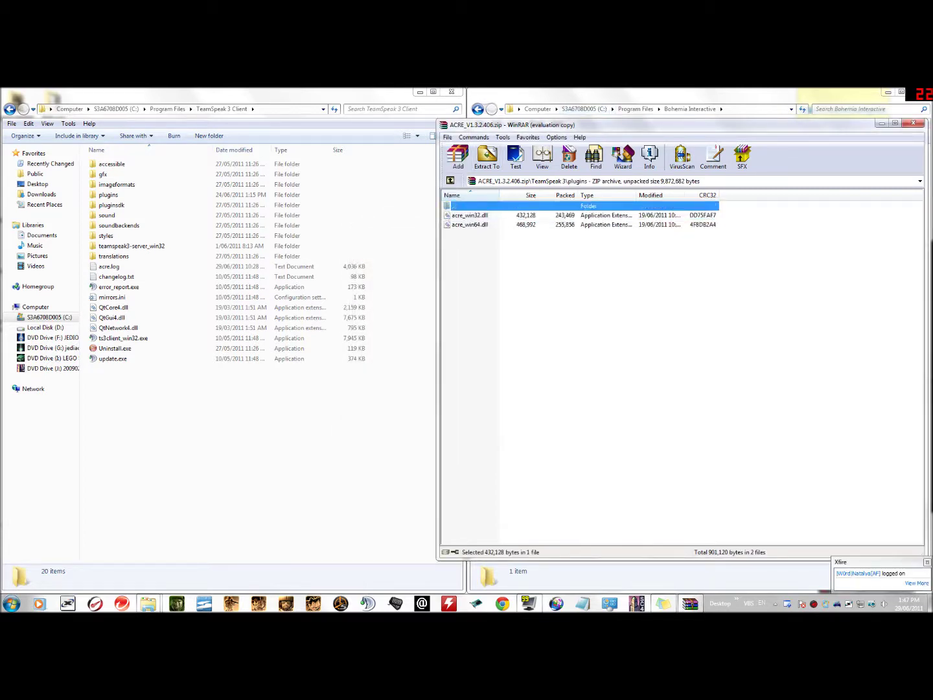
pyautogui.doubleClick(455, 206)
pyautogui.doubleClick(455, 206)
pyautogui.click(462, 216)
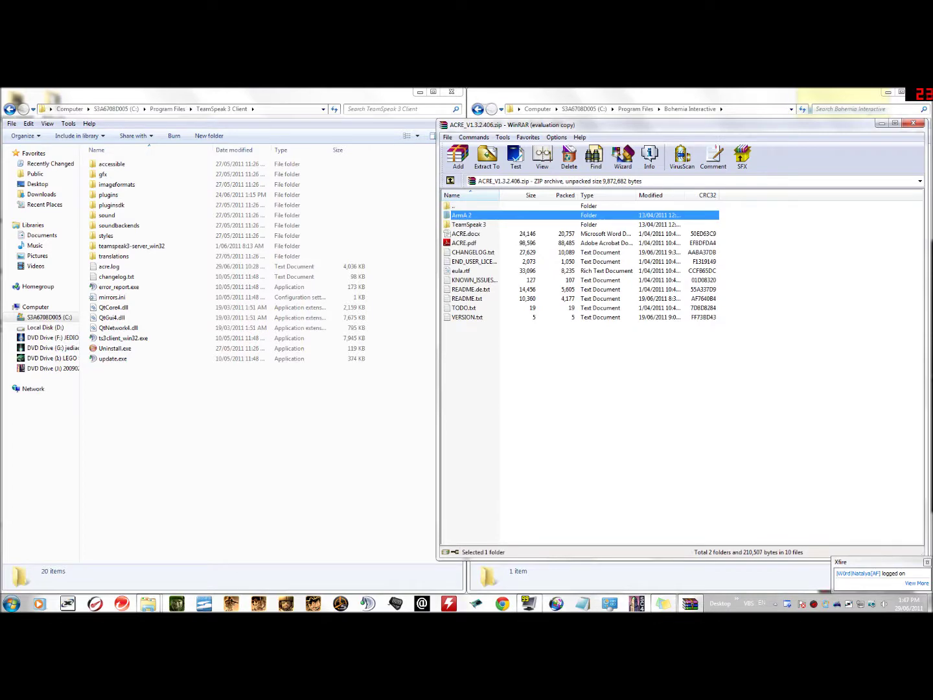
pyautogui.moveTo(551, 125); pyautogui.dragTo(104, 206)
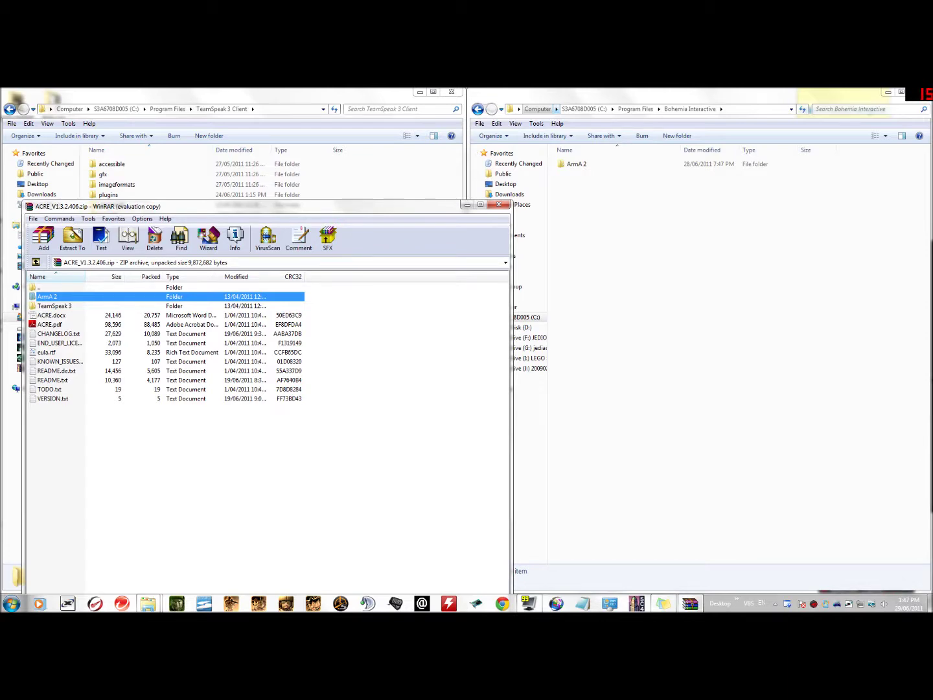
pyautogui.moveTo(410, 209); pyautogui.dragTo(516, 190)
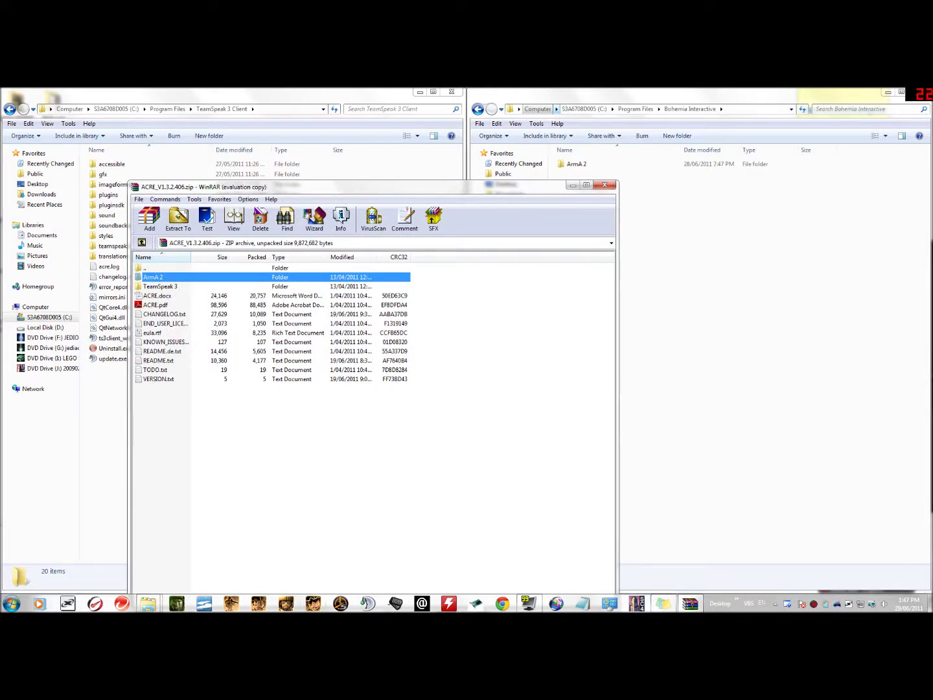
# - Launch TeamSpeak 3
pyautogui.click(368, 603)
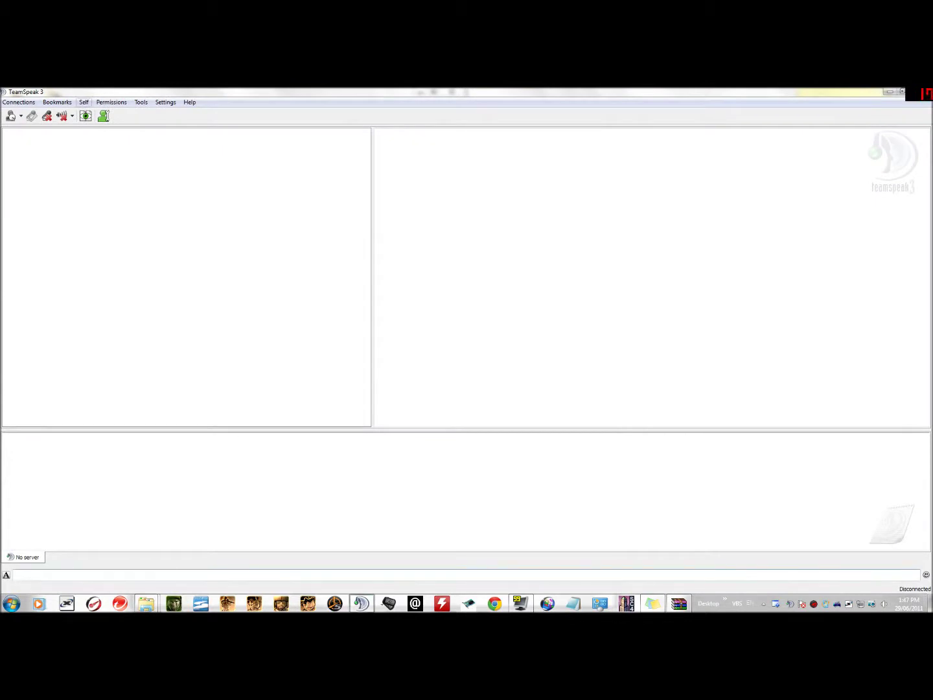
# - Connect to the bookmarked SFOD server and check the ACRE Plugin entry in the TeamSpeak plugin list
pyautogui.click(57, 102)
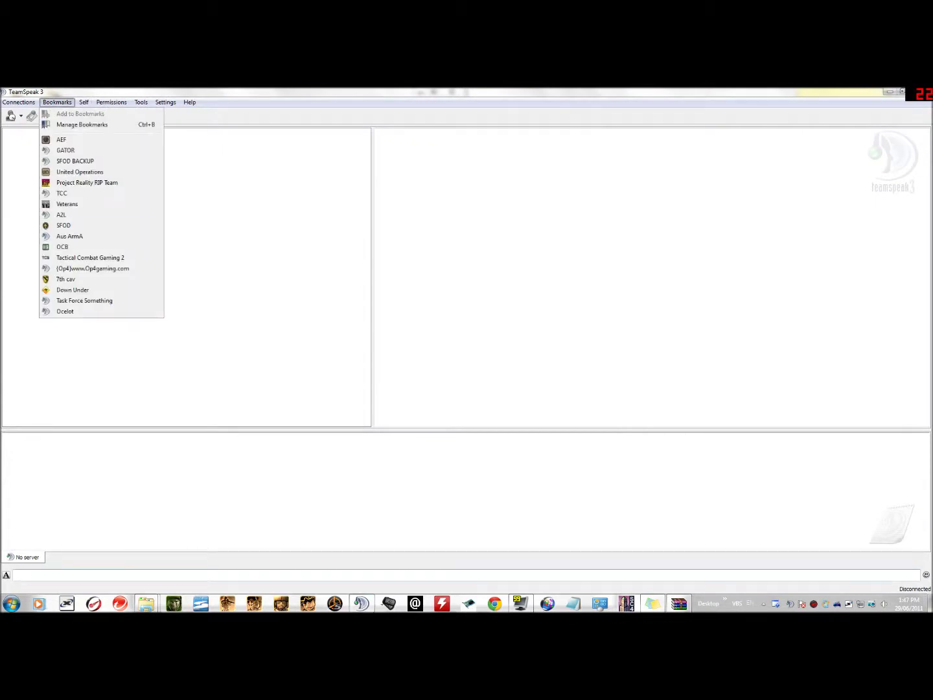
pyautogui.click(71, 226)
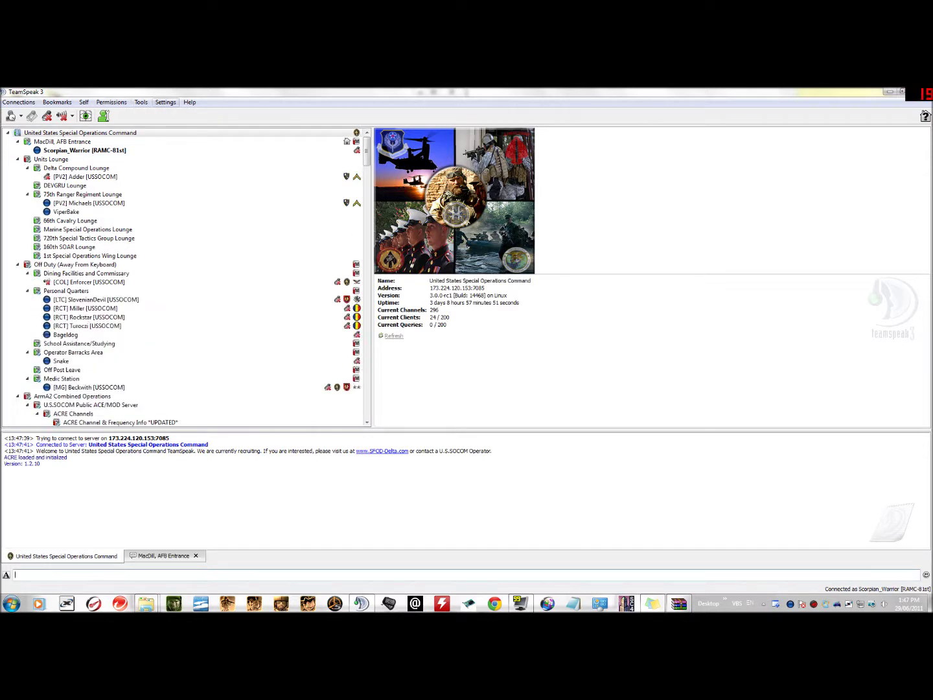
pyautogui.click(166, 102)
pyautogui.click(180, 140)
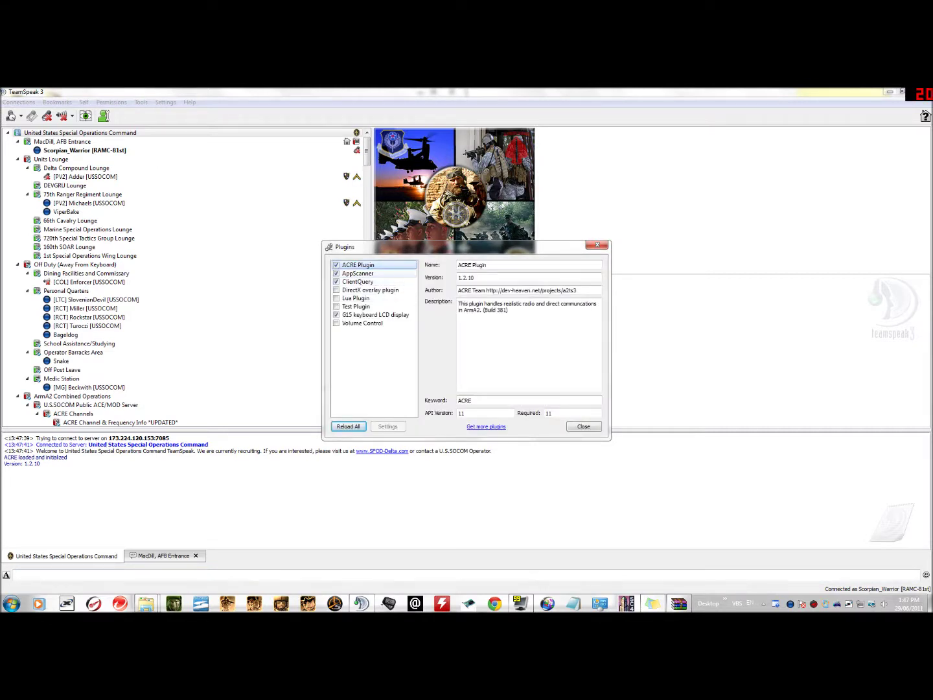
pyautogui.click(597, 244)
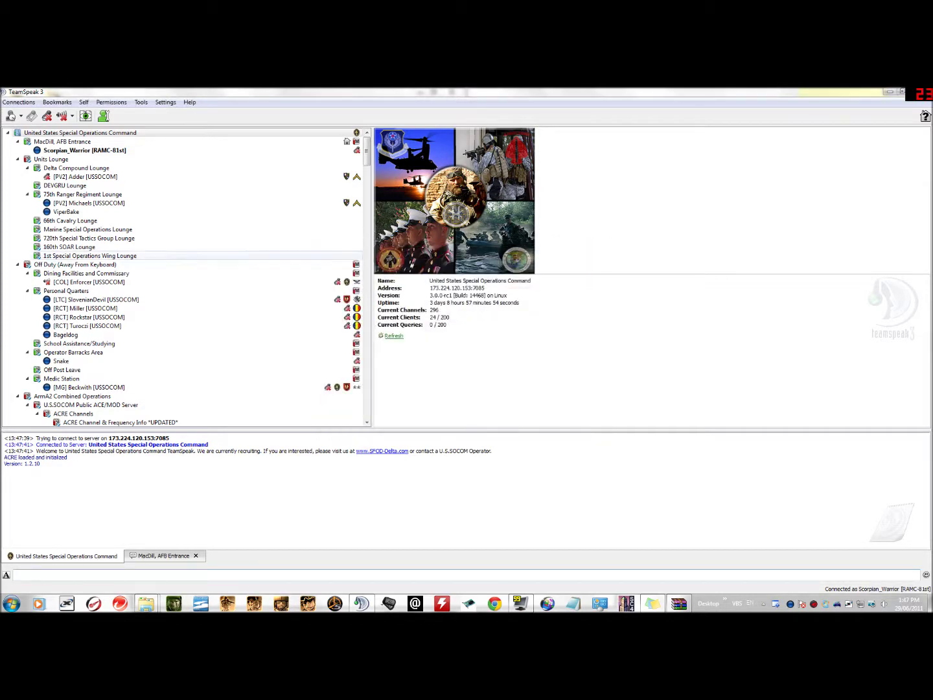
# - Inspect the ACRE version and ArmA2 connection status for your own client and for other connected users
pyautogui.click(85, 150)
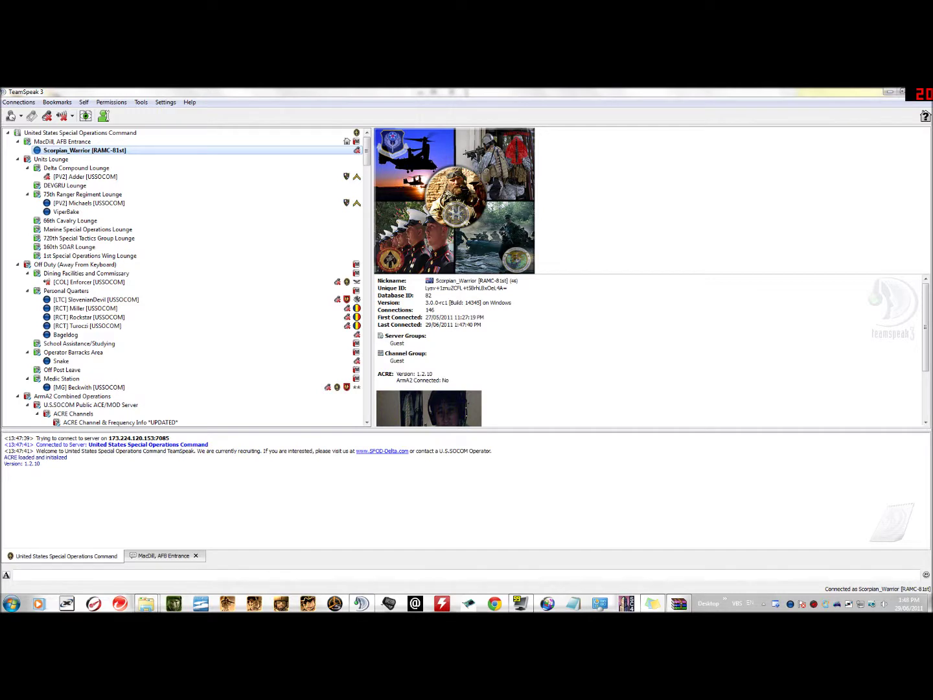
pyautogui.moveTo(378, 374); pyautogui.dragTo(450, 381)
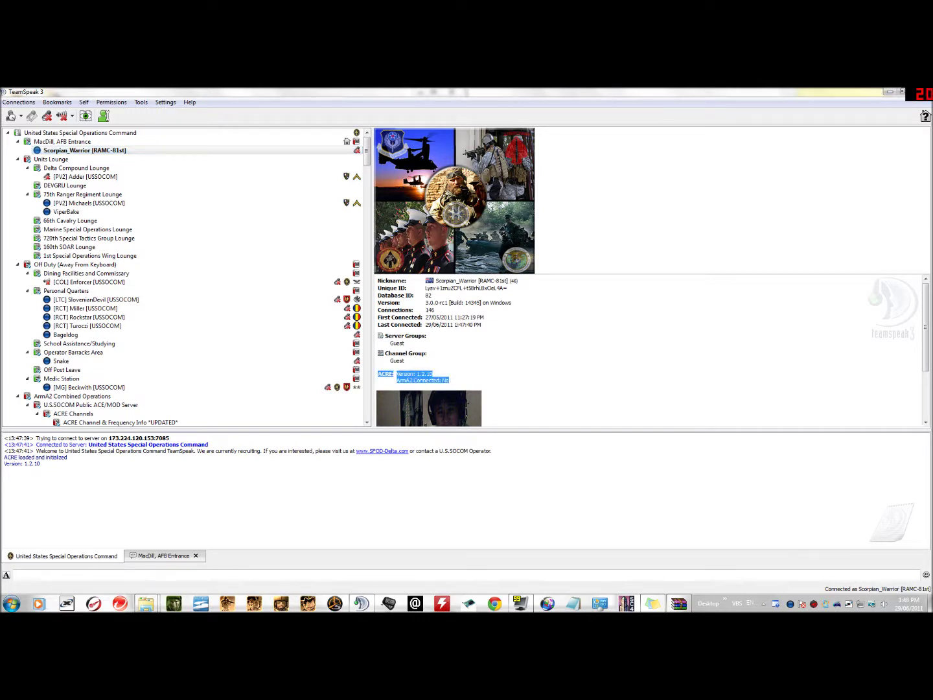
pyautogui.click(67, 212)
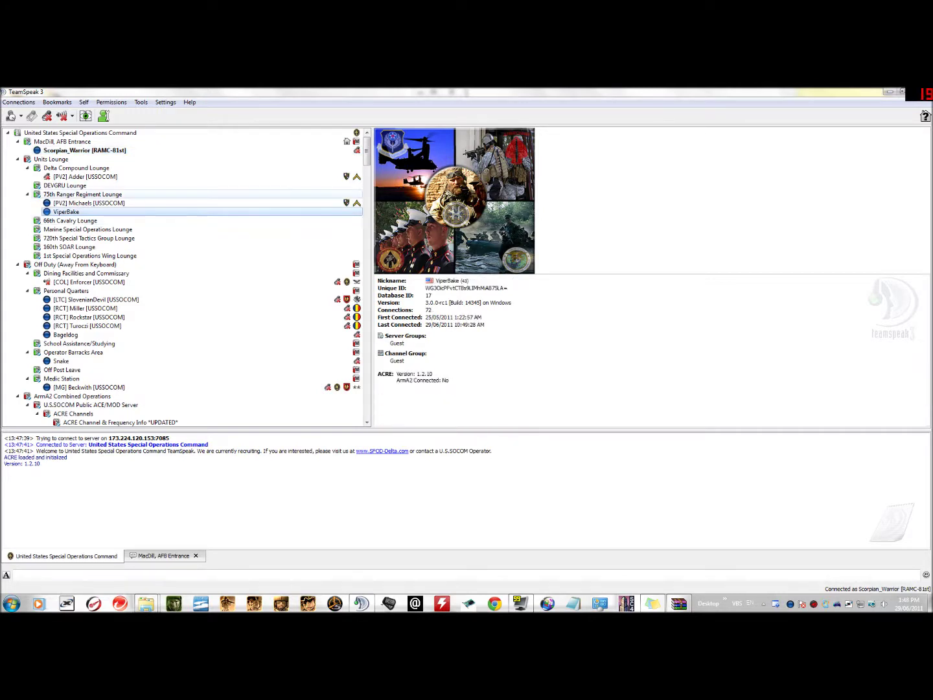
pyautogui.click(85, 177)
pyautogui.click(85, 150)
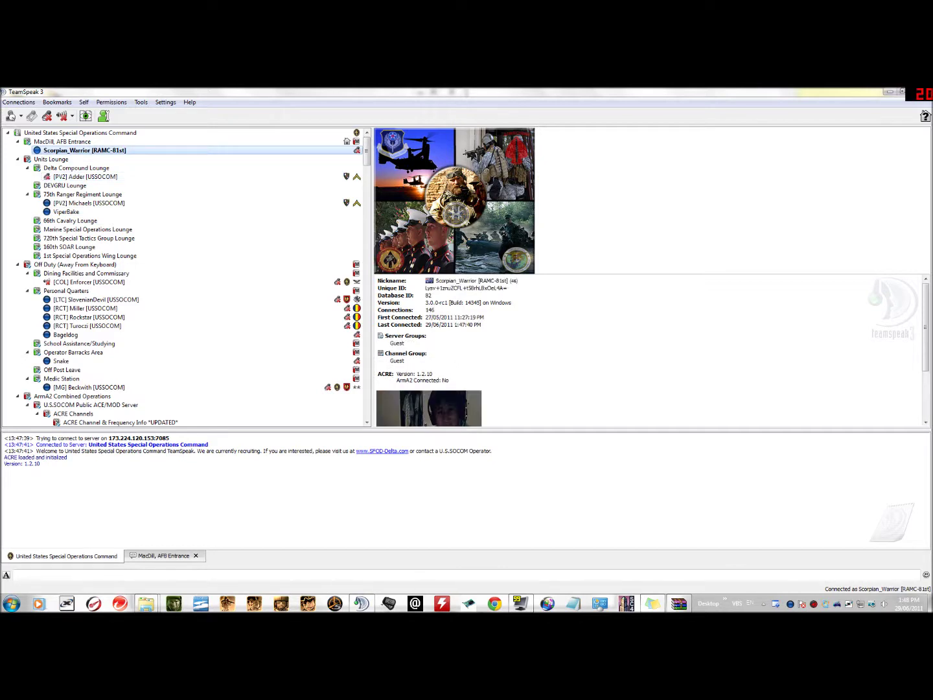
pyautogui.moveTo(450, 381); pyautogui.dragTo(378, 333)
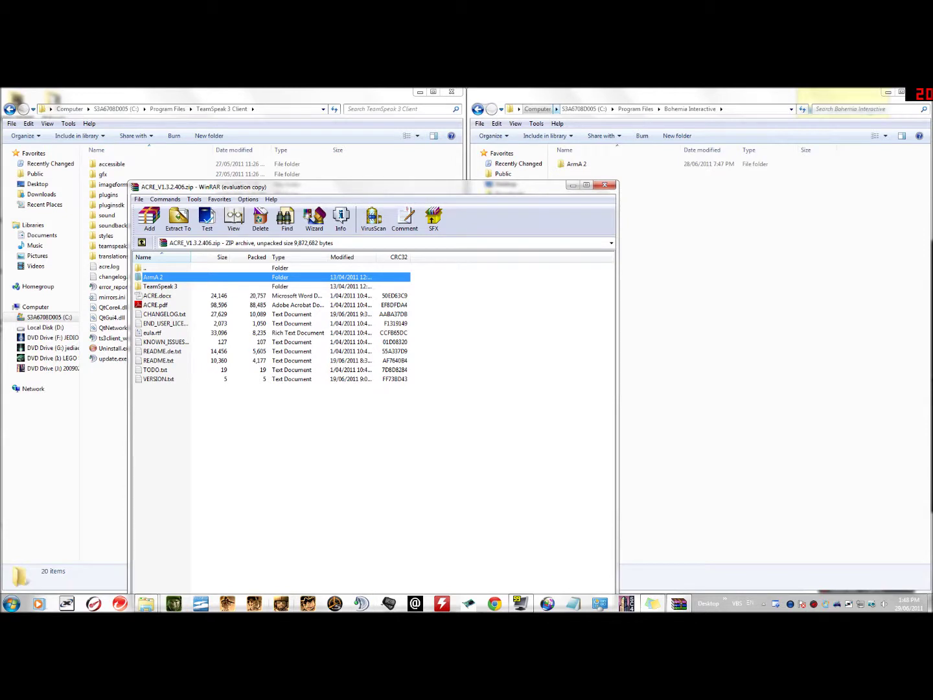
pyautogui.rightClick(281, 604)
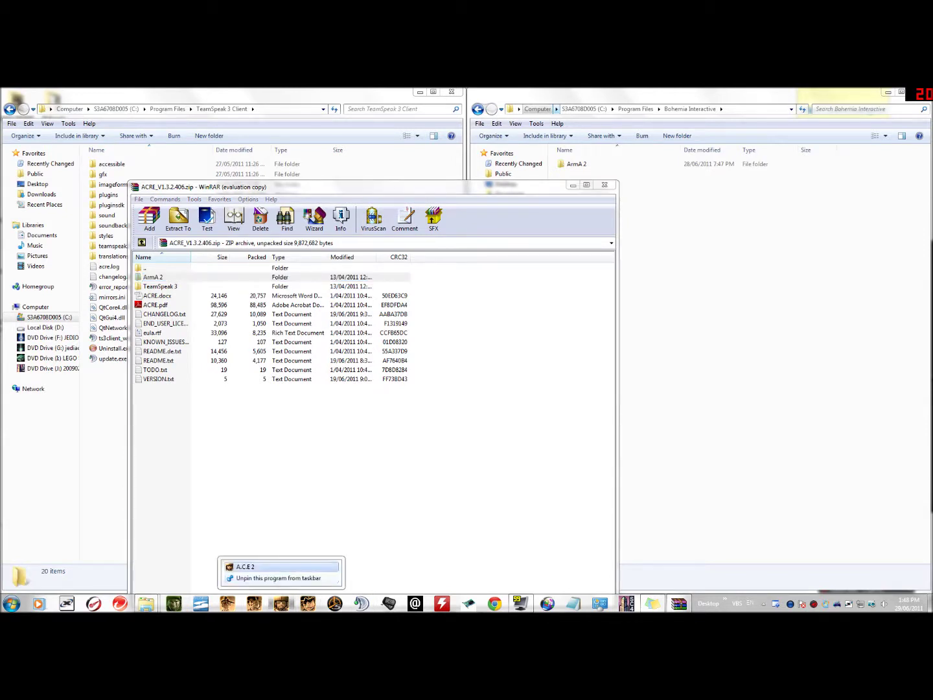
pyautogui.click(302, 558)
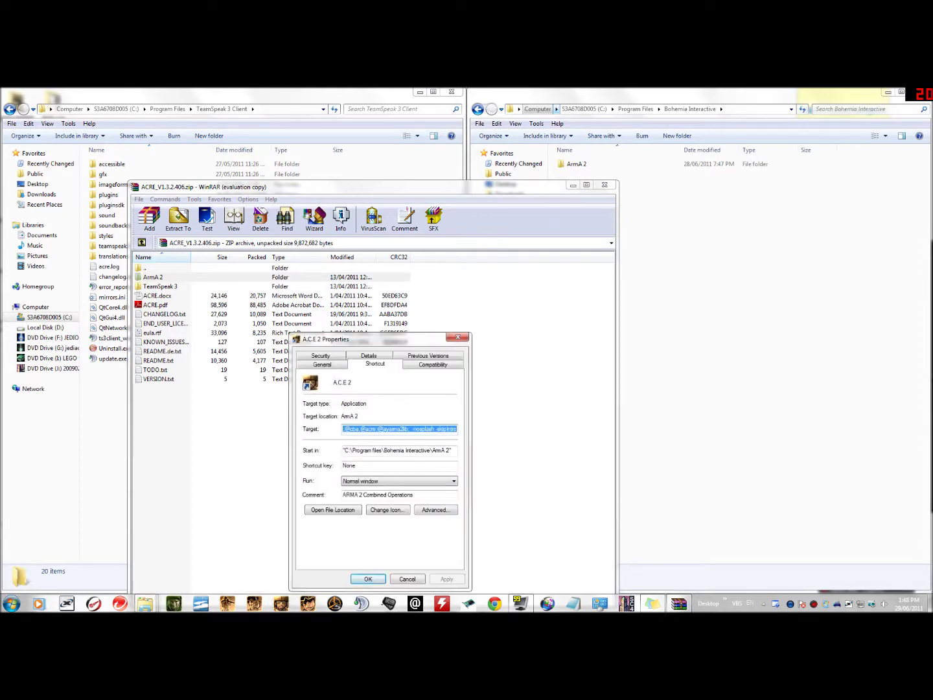
pyautogui.moveTo(360, 429); pyautogui.dragTo(409, 428)
pyautogui.click(383, 429)
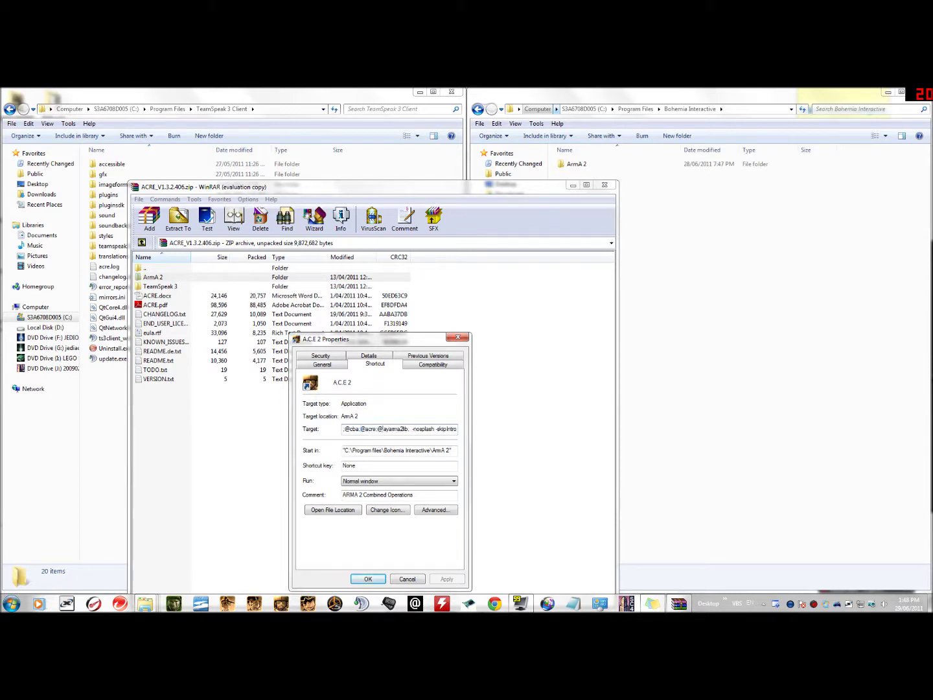
pyautogui.moveTo(377, 428); pyautogui.dragTo(410, 428)
pyautogui.doubleClick(577, 164)
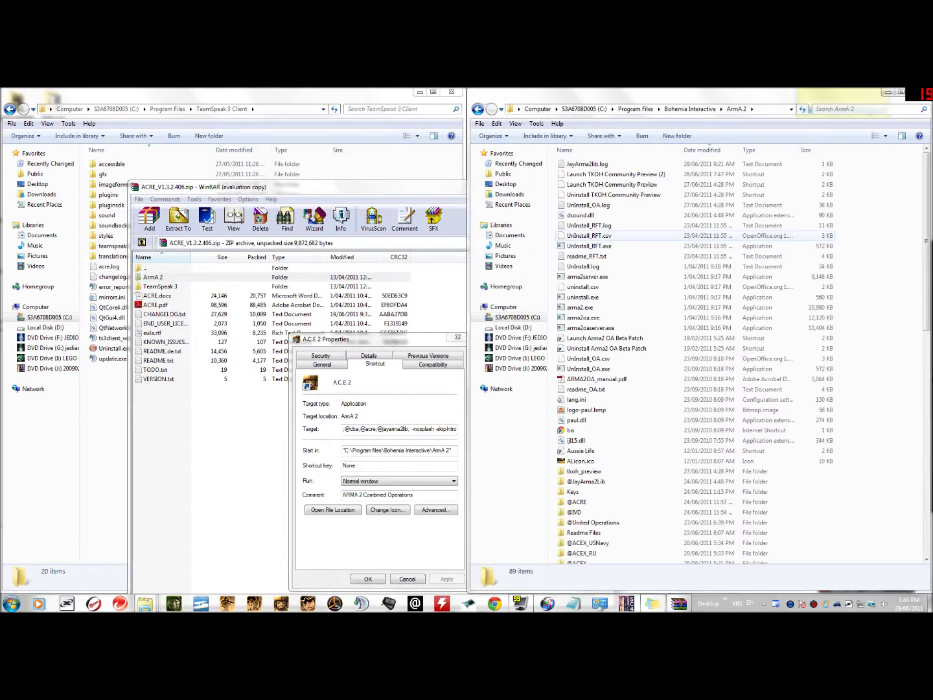
pyautogui.scroll(-8, 686, 357)
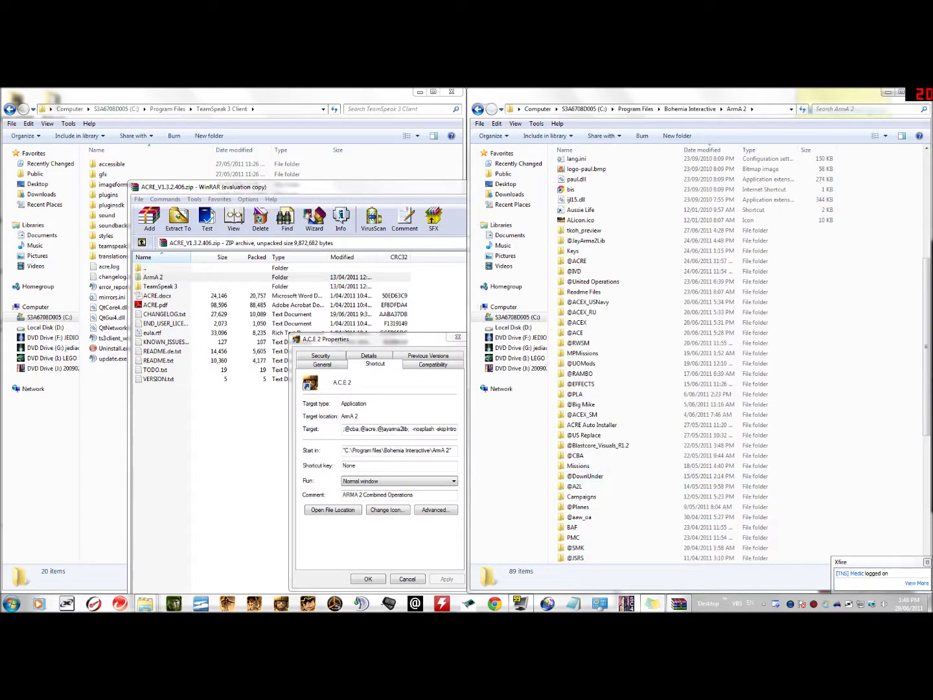
pyautogui.doubleClick(153, 277)
pyautogui.click(162, 287)
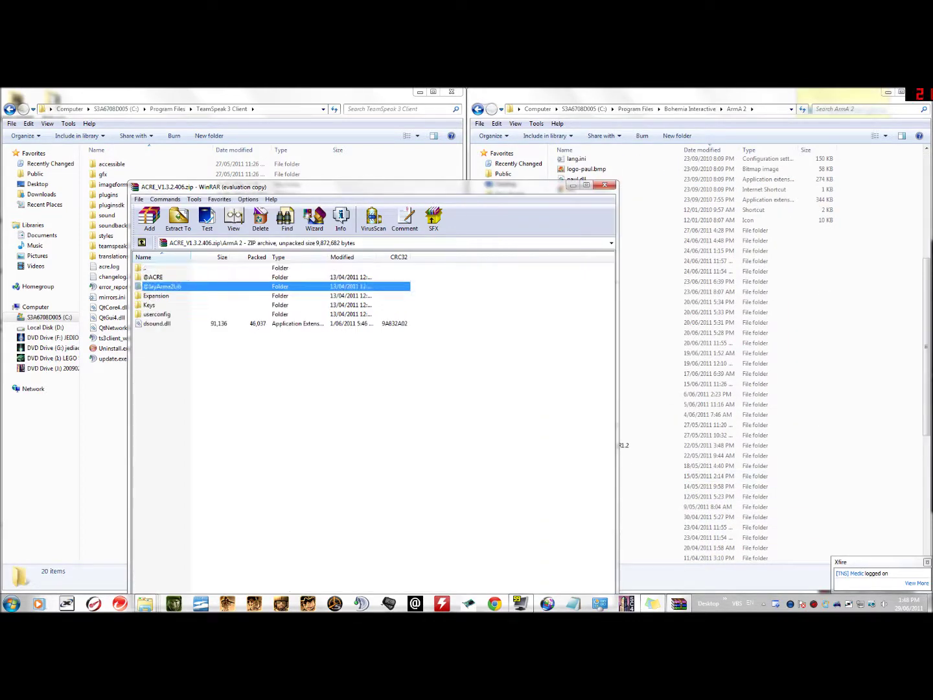
pyautogui.click(154, 277)
pyautogui.click(162, 286)
pyautogui.click(154, 278)
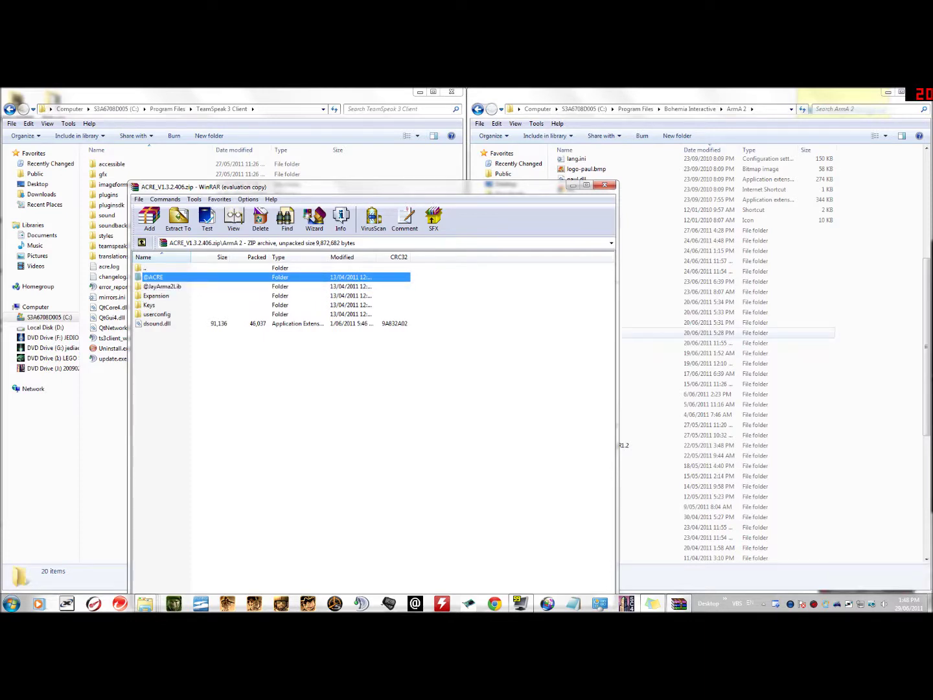
pyautogui.click(706, 323)
pyautogui.click(862, 340)
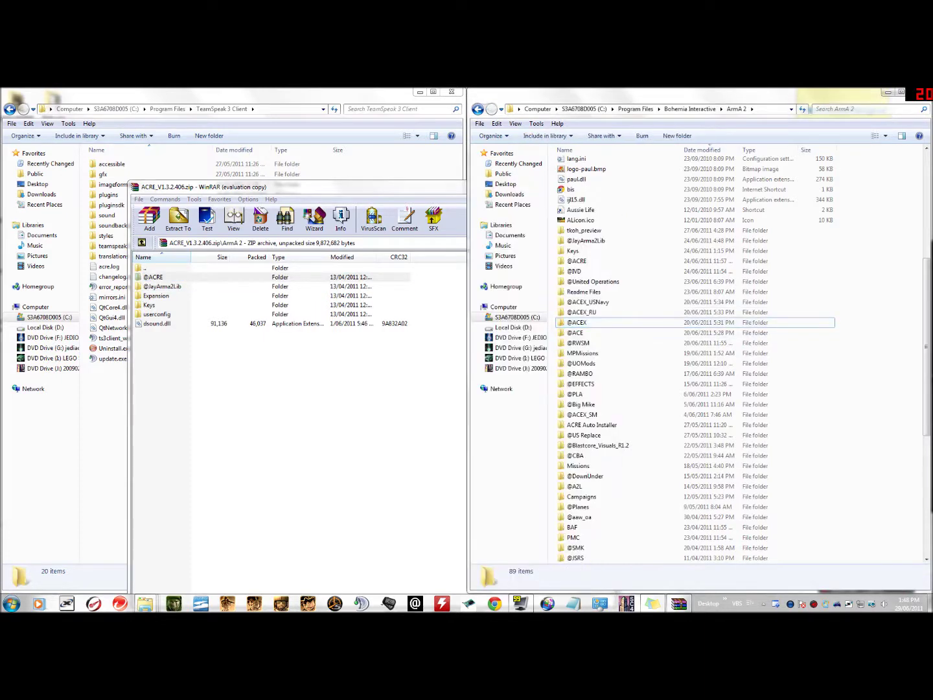
pyautogui.scroll(-2, 803, 363)
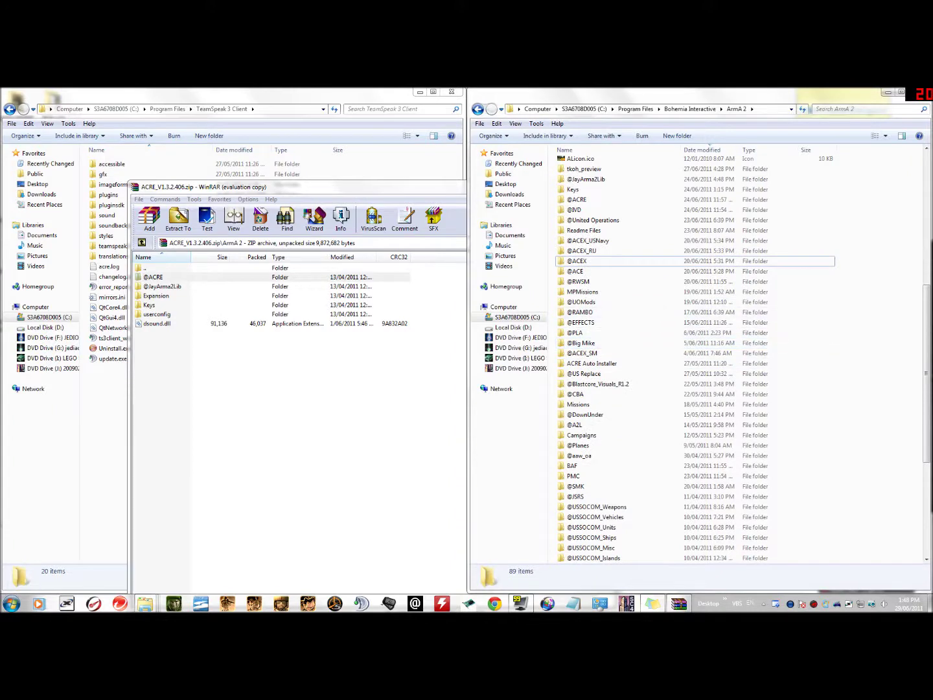
pyautogui.click(577, 198)
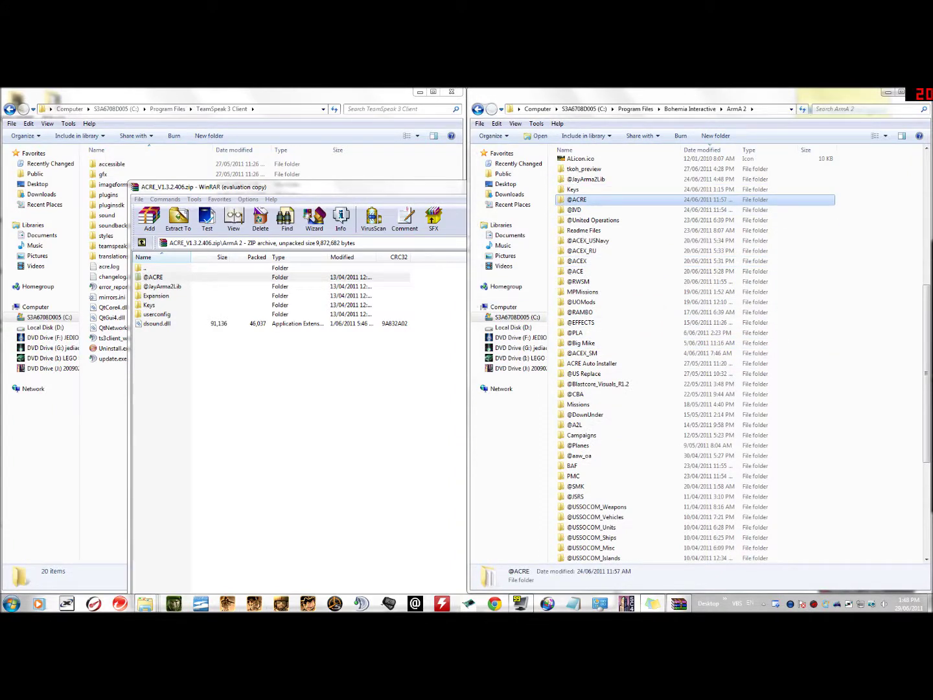
pyautogui.click(414, 186)
pyautogui.click(579, 187)
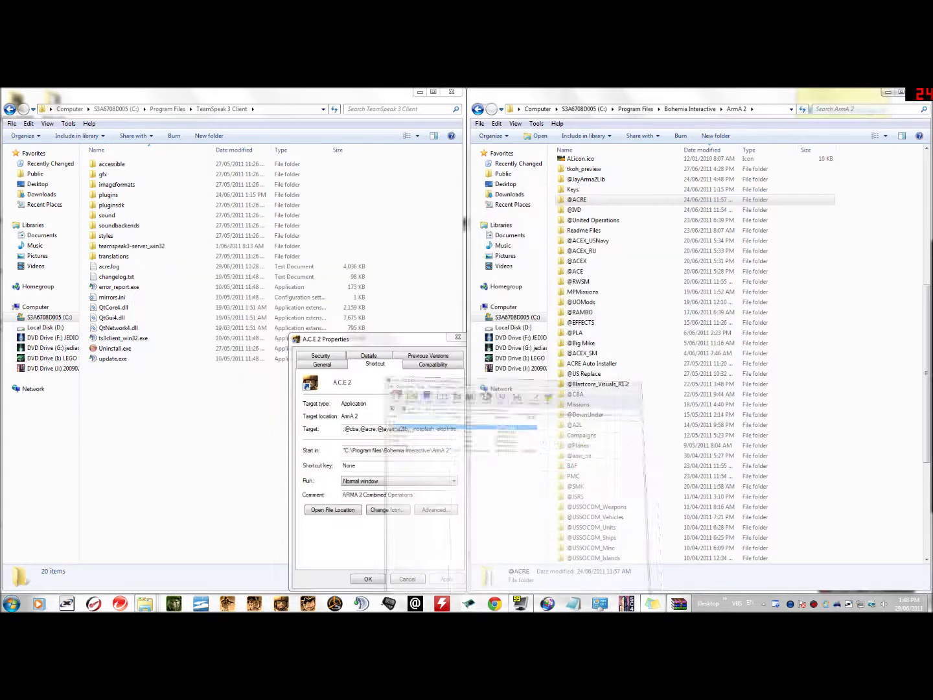
pyautogui.click(382, 339)
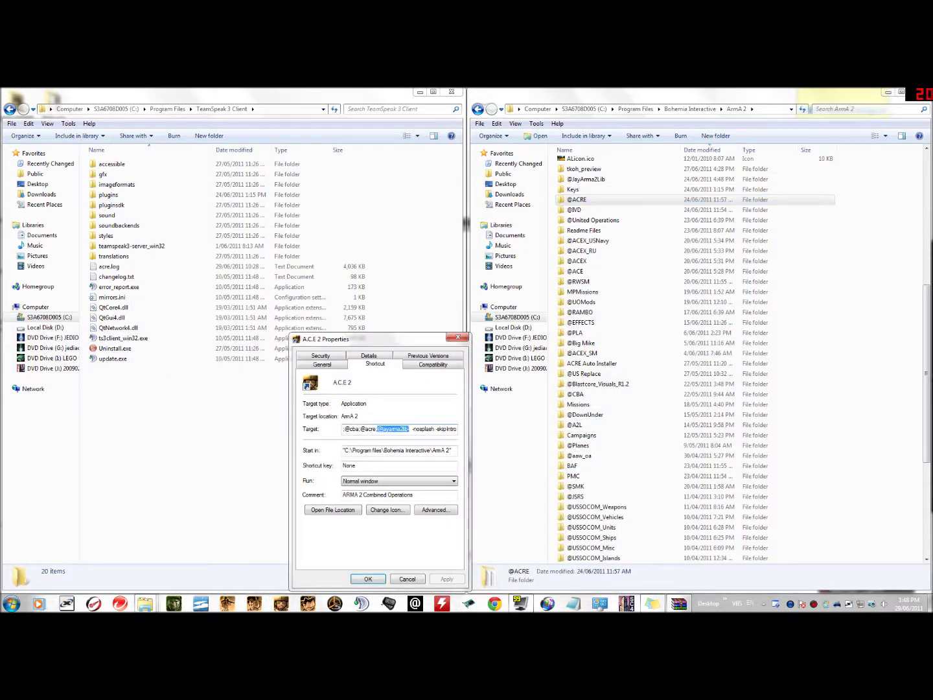
pyautogui.moveTo(411, 429); pyautogui.dragTo(377, 429)
pyautogui.press('BackSpace')
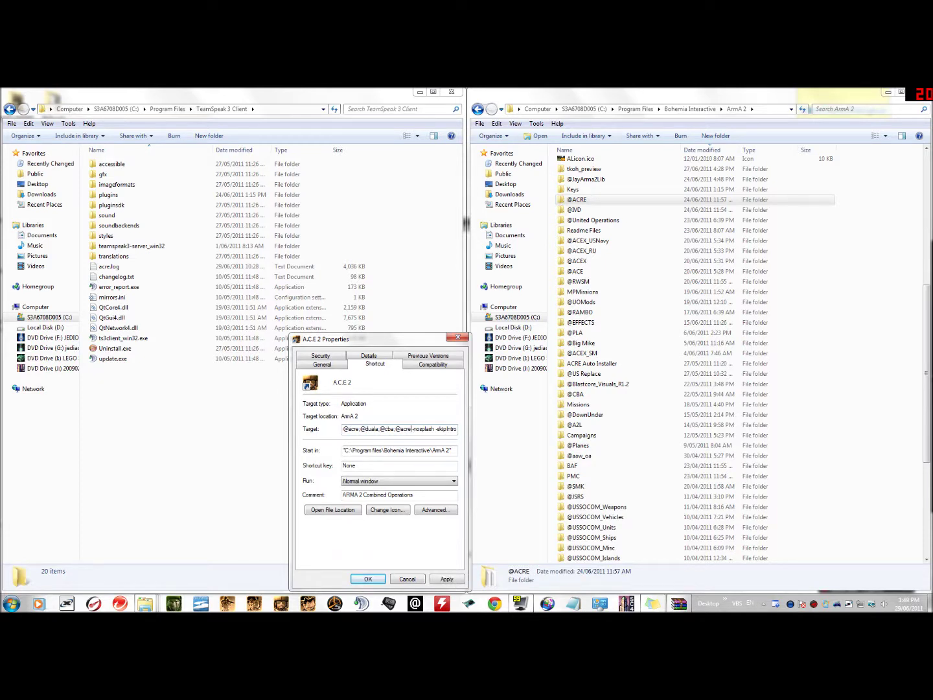
pyautogui.write(';@acre;@acre;')
pyautogui.press('Return')
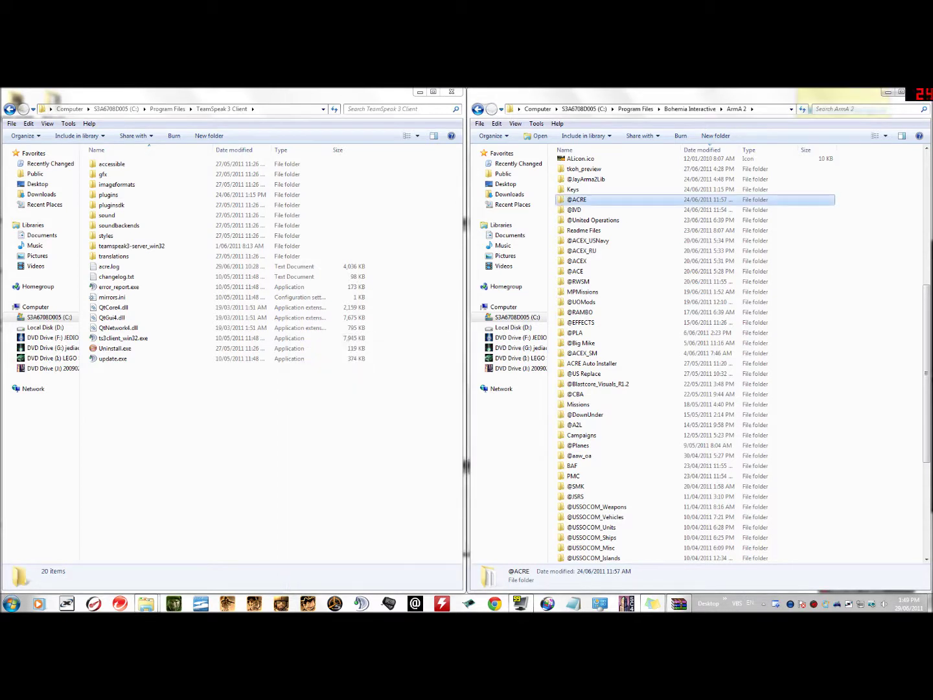
pyautogui.click(576, 272)
pyautogui.click(581, 344)
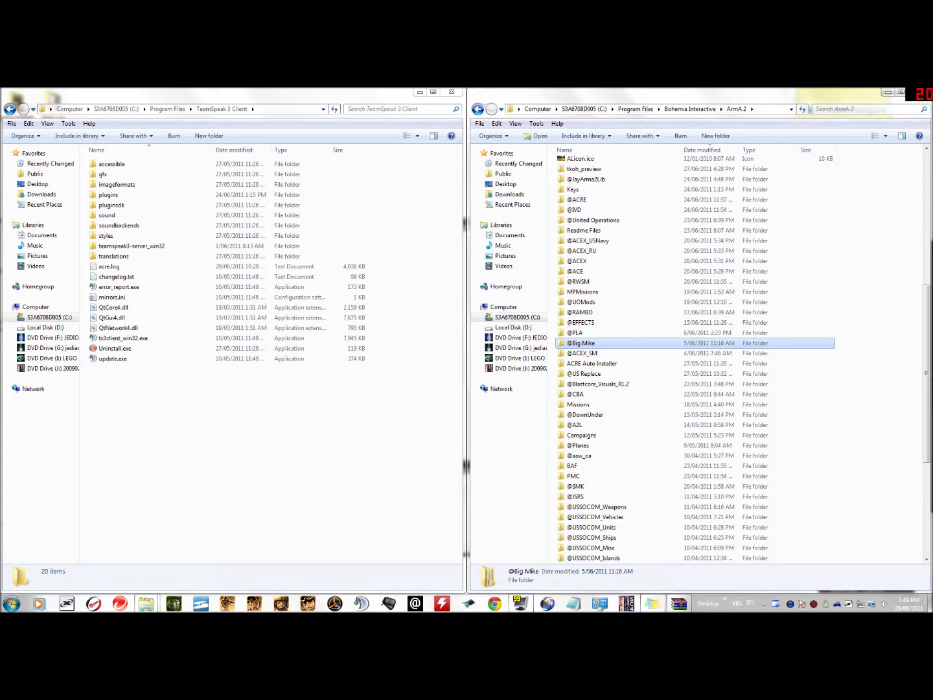
# - Reopen the A.C.E 2 shortcut's properties and examine the -nosplash and -skipIntro parameters at the end of its target
pyautogui.rightClick(281, 603)
pyautogui.rightClick(272, 566)
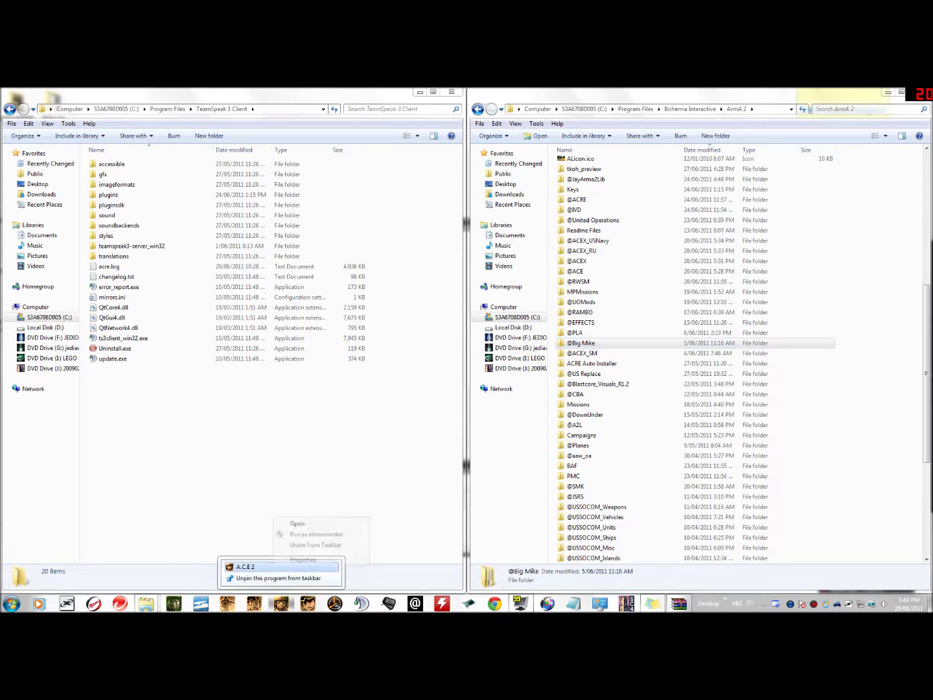
pyautogui.click(305, 559)
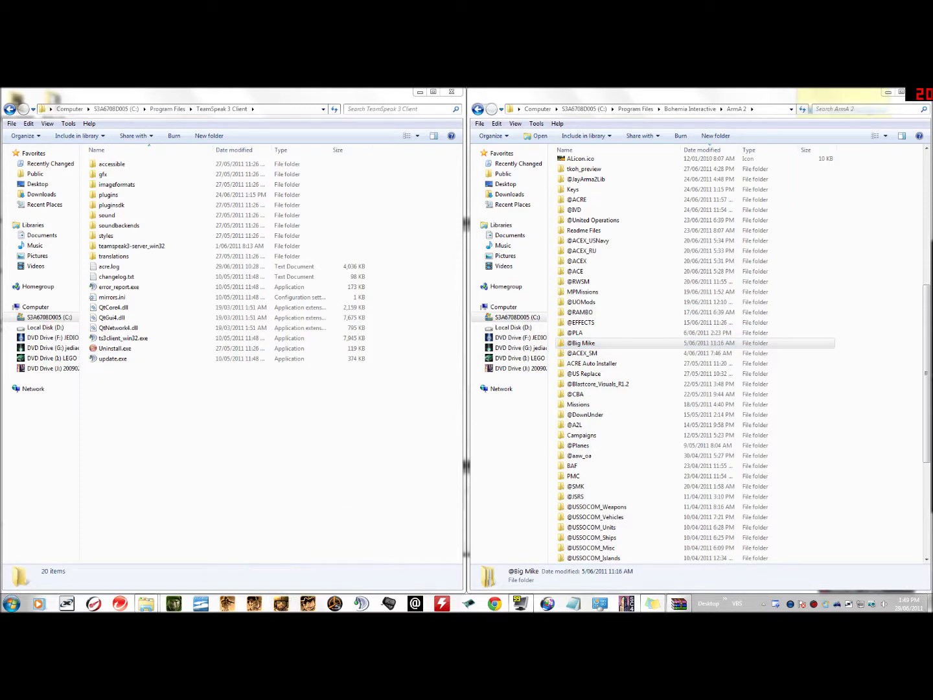
pyautogui.moveTo(381, 429); pyautogui.dragTo(465, 429)
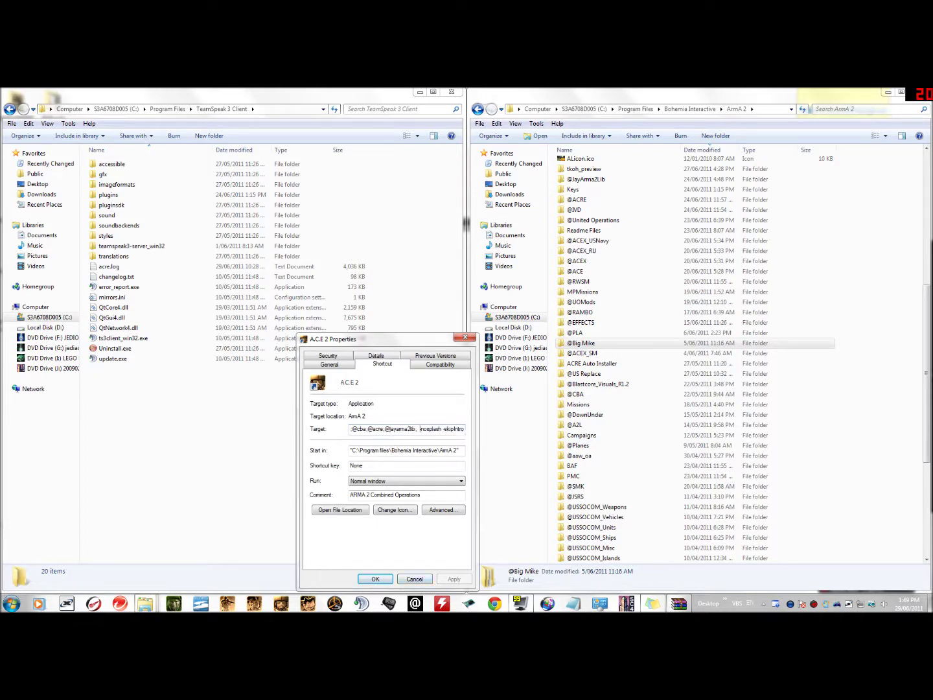
pyautogui.moveTo(419, 428); pyautogui.dragTo(465, 428)
pyautogui.click(464, 429)
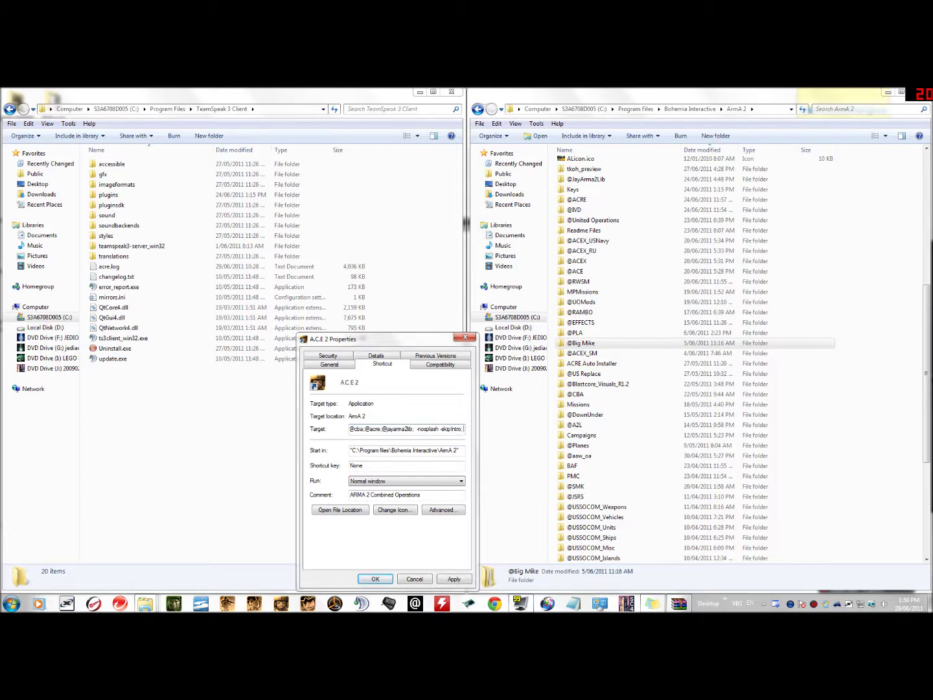
# - Copy the -World=empty parameter from the ARMA 2 Combined Operations shortcut's target and close its properties
pyautogui.write('-')
pyautogui.press('BackSpace')
pyautogui.rightClick(308, 604)
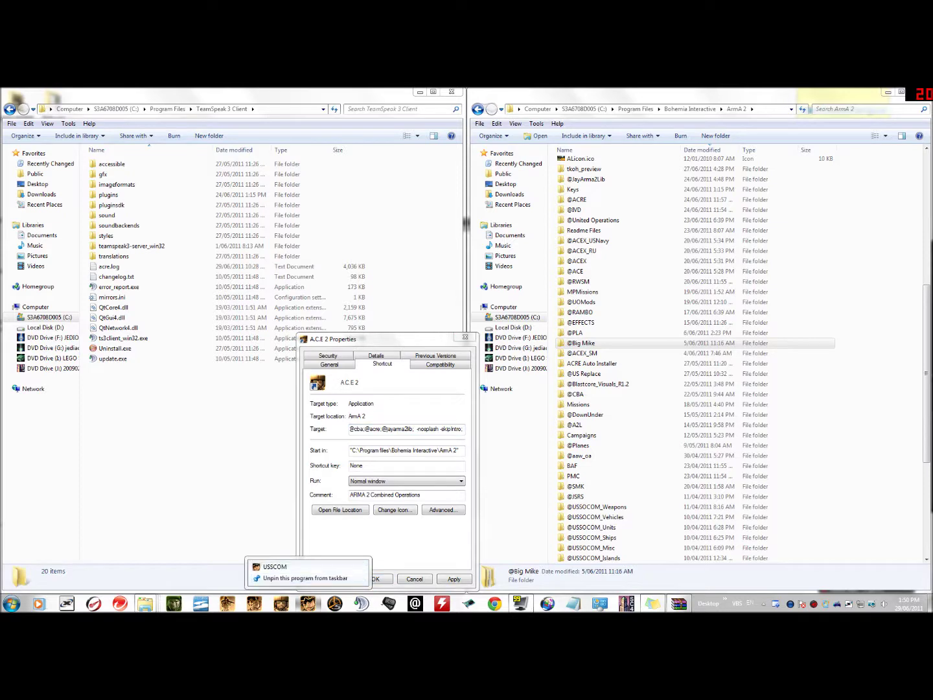
pyautogui.rightClick(226, 603)
pyautogui.rightClick(234, 567)
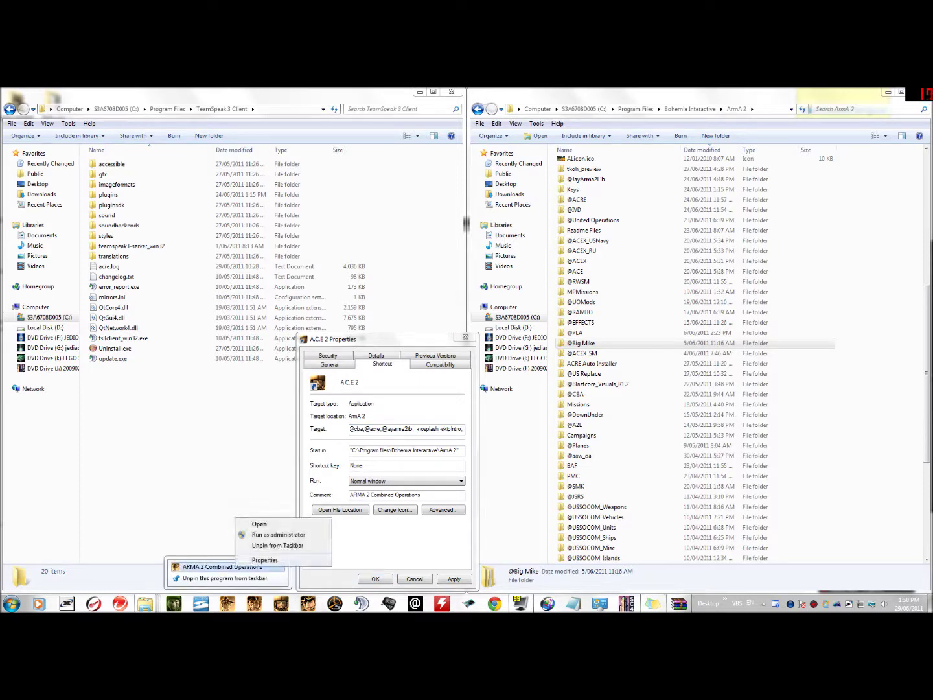
pyautogui.click(264, 560)
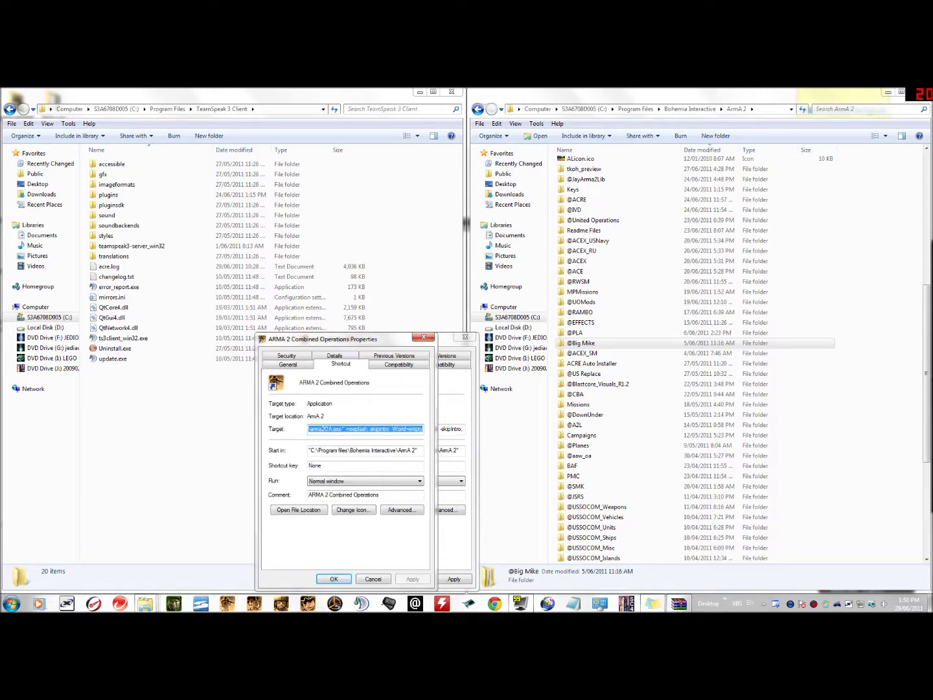
pyautogui.moveTo(423, 429); pyautogui.dragTo(390, 429)
pyautogui.hotkey('ctrl', 'c')
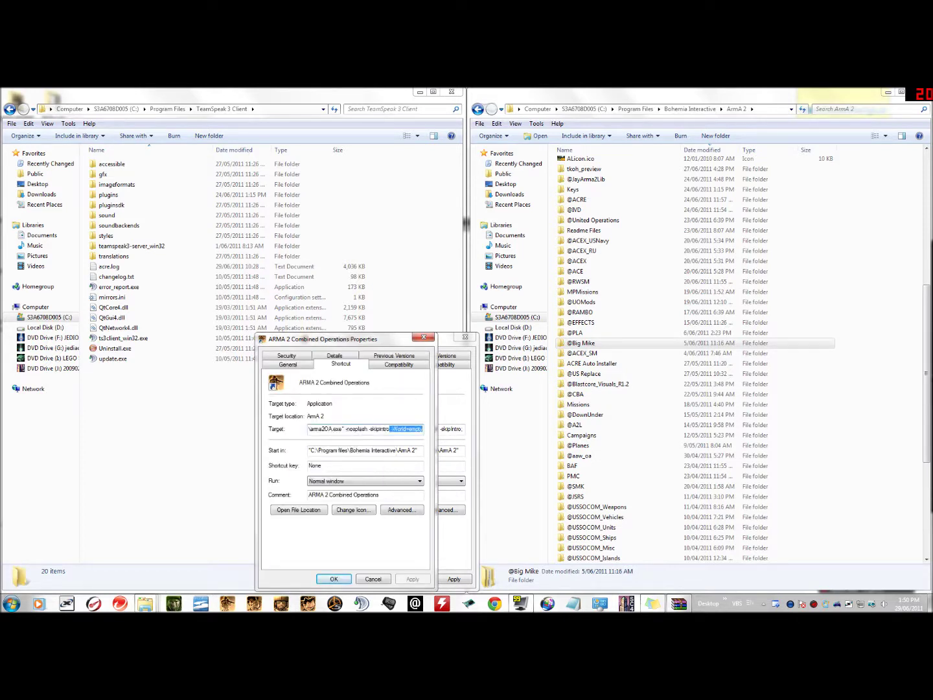
pyautogui.press('Escape')
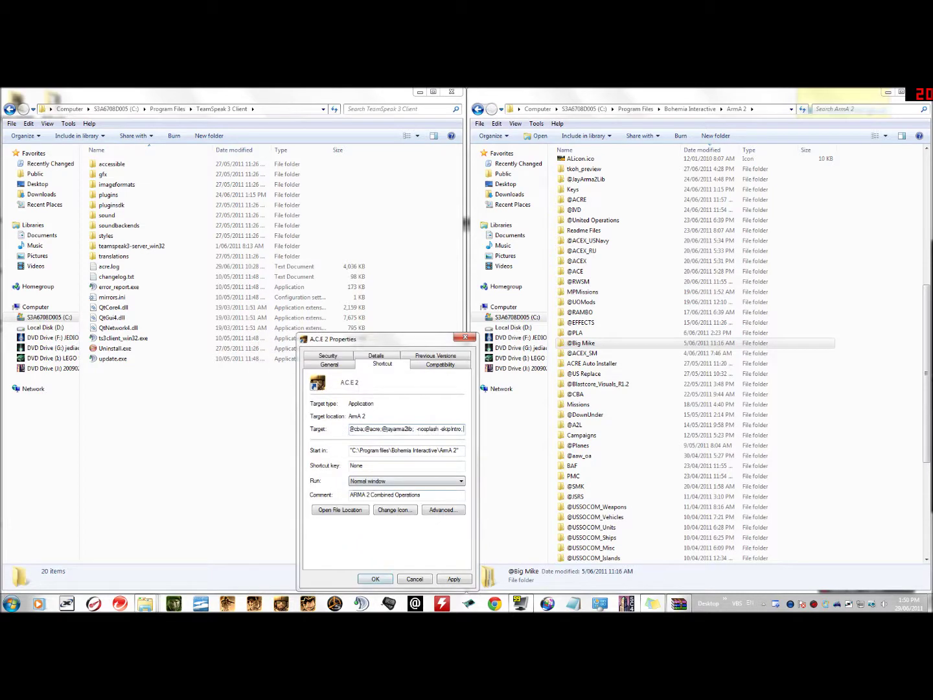
# - Try appending -World=empty to the A.C.E 2 shortcut's target, select the whole target line and cancel the properties
pyautogui.press('BackSpace')
pyautogui.hotkey('ctrl', 'v')
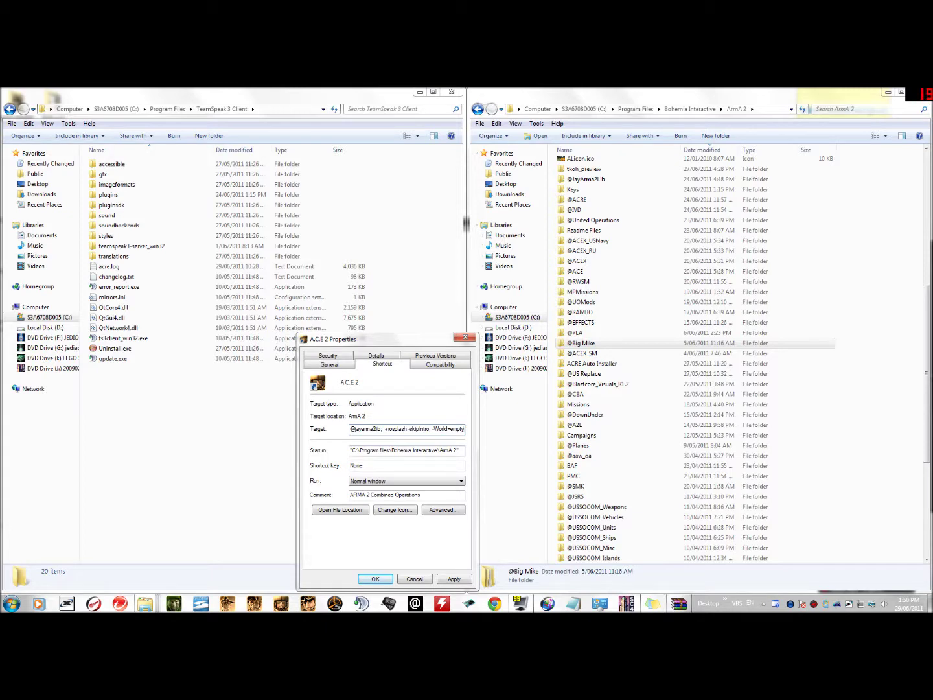
pyautogui.hotkey('ctrl', 'a')
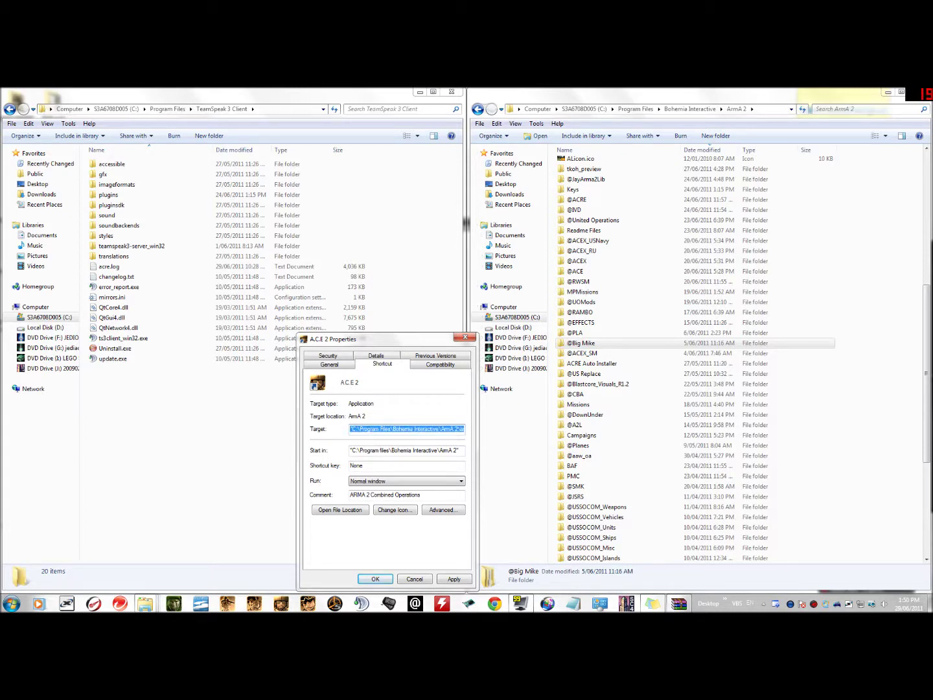
pyautogui.click(415, 579)
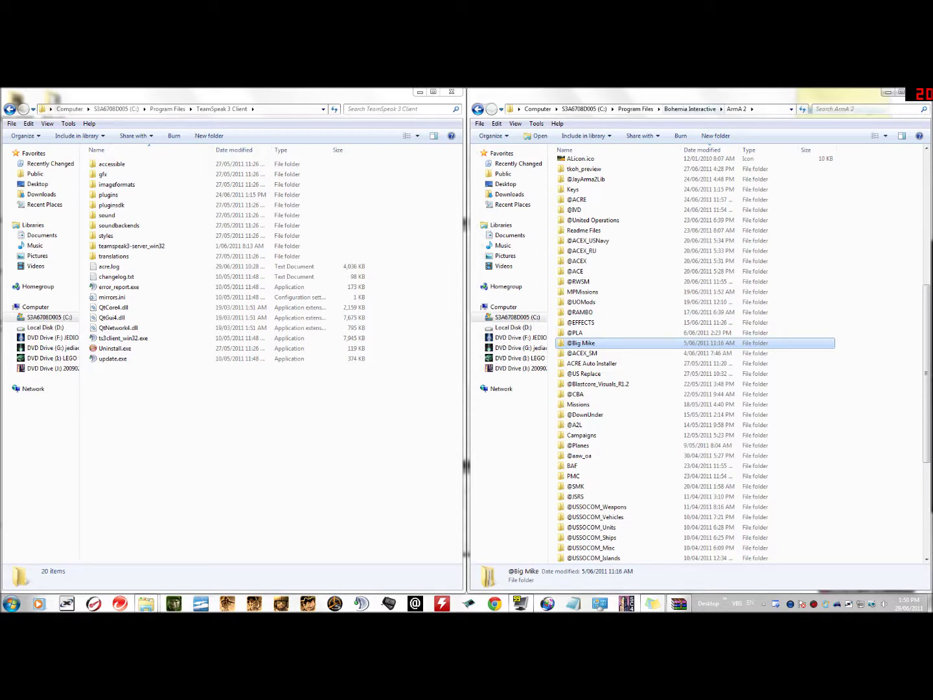
# - Minimize the ArmA 2 folder window
pyautogui.click(888, 91)
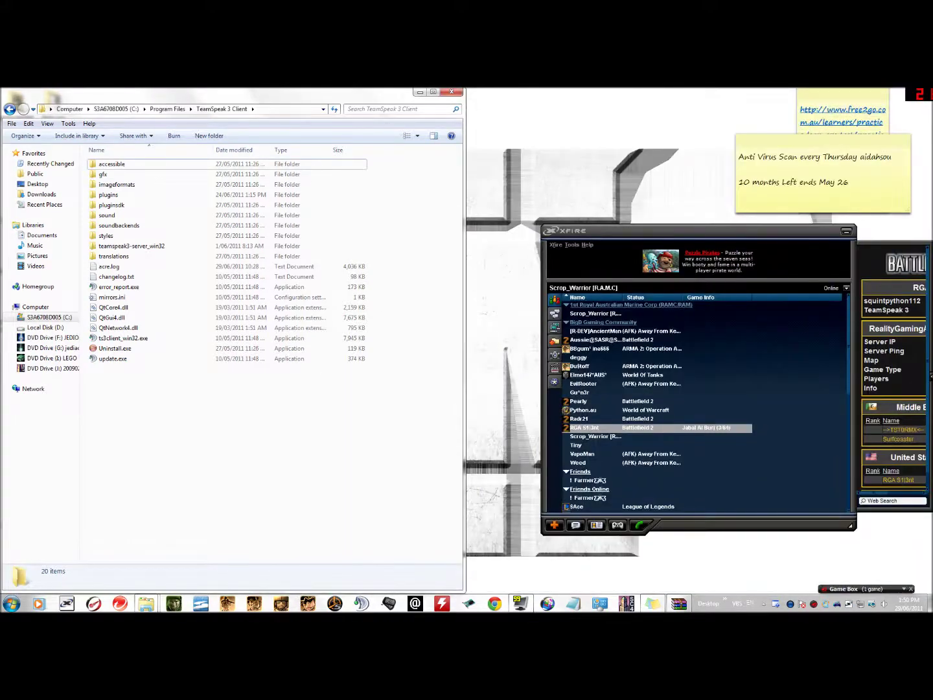